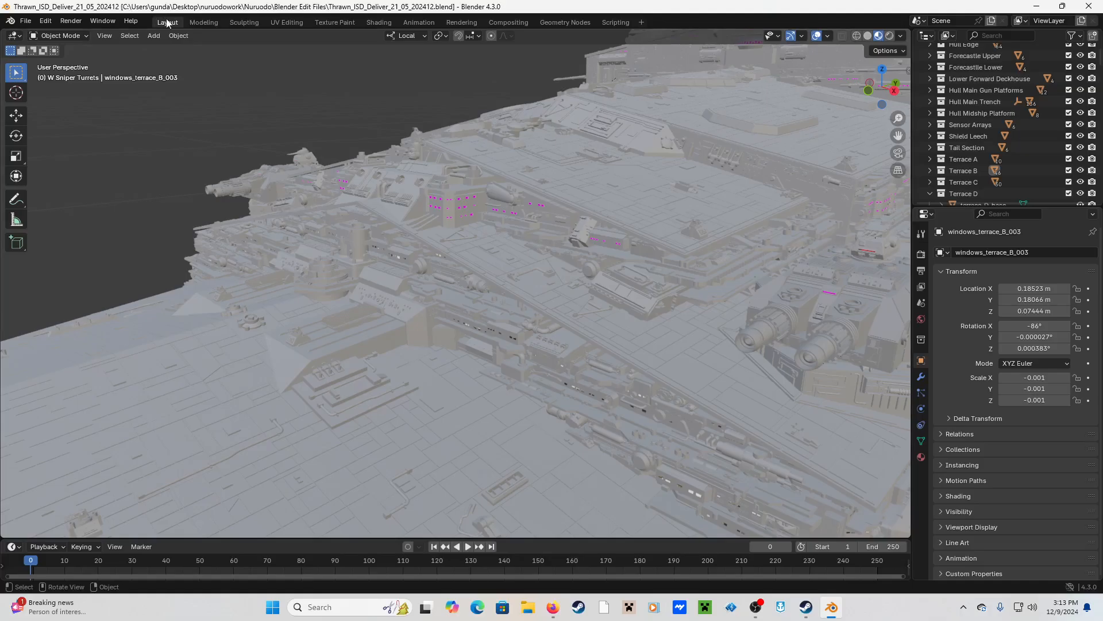
- Select the magenta terrace windows object windows_terrace_B_001.001 and show its white_window_light.011 material in the Shading workspace
scroll(326, 161, up, 4)
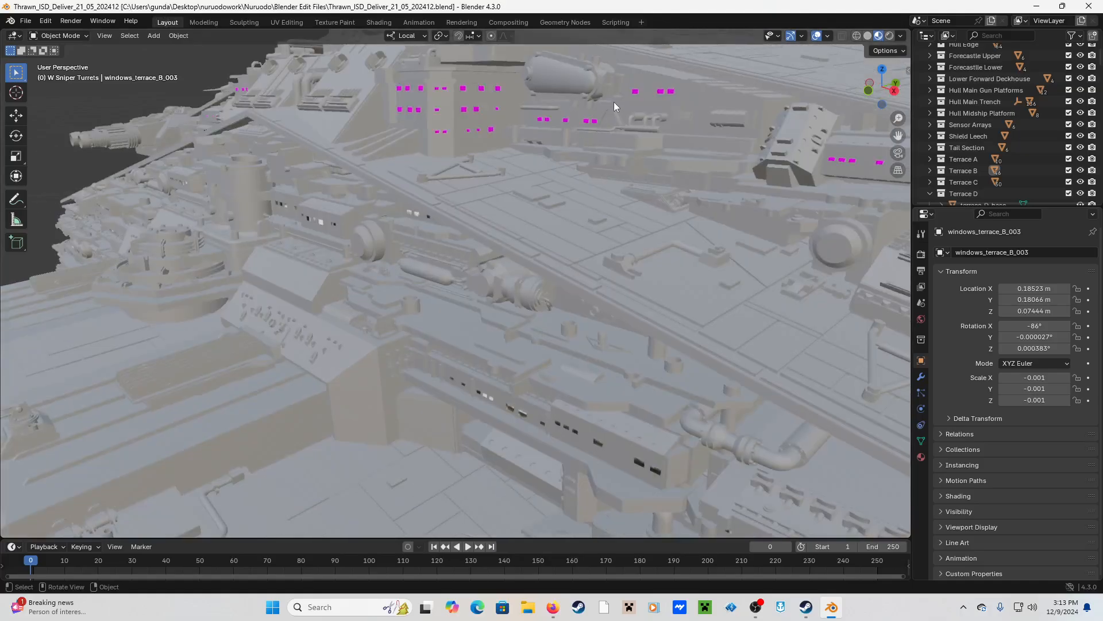
click(465, 113)
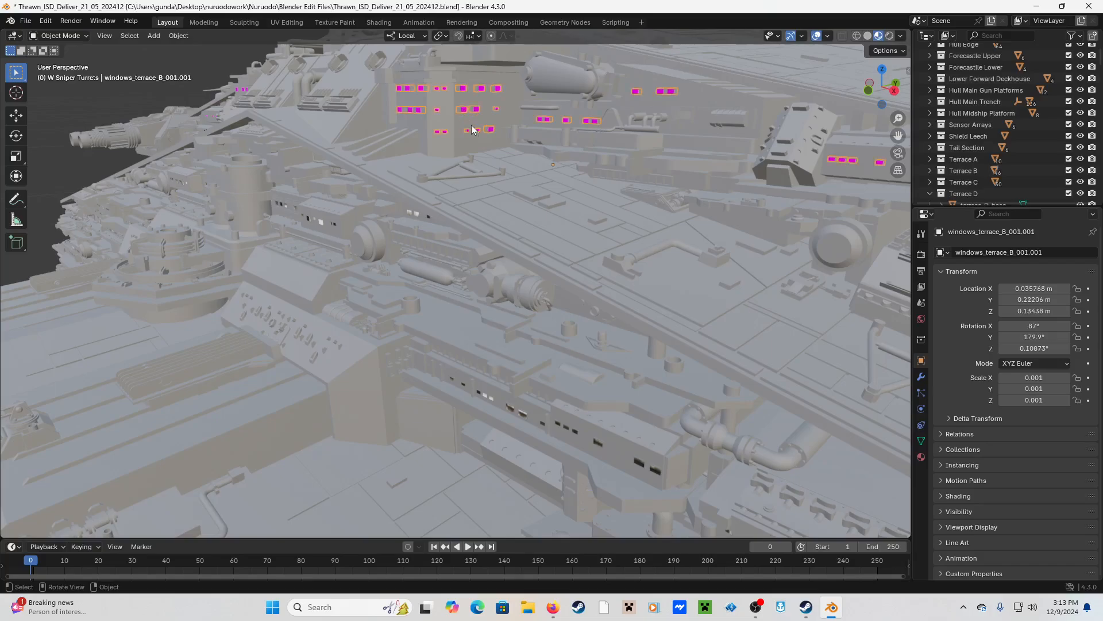
scroll(474, 129, down, 3)
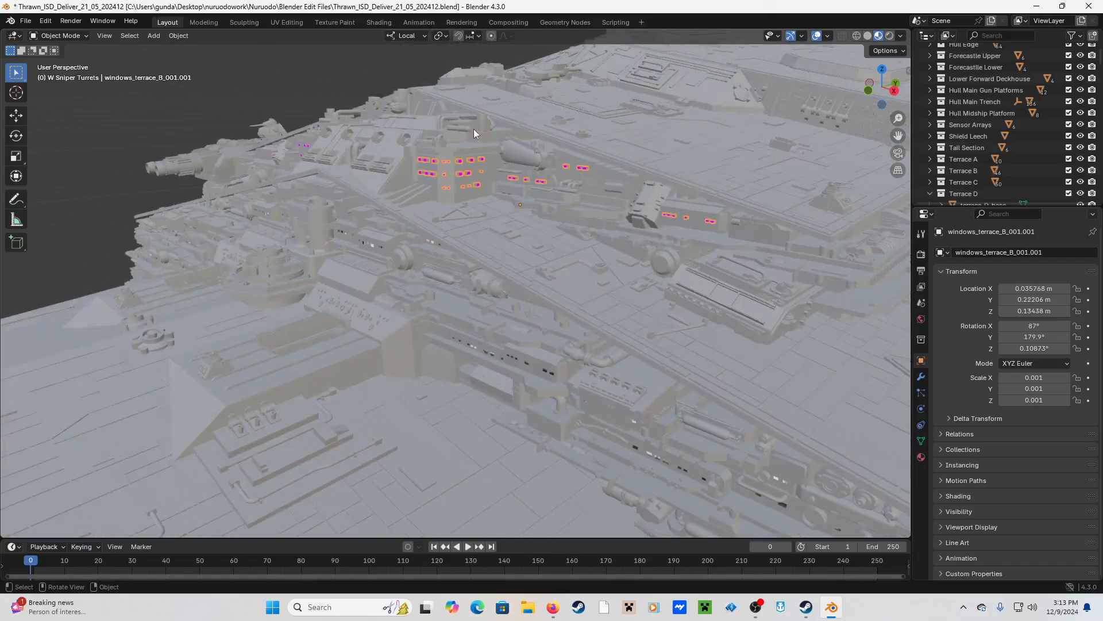
click(380, 23)
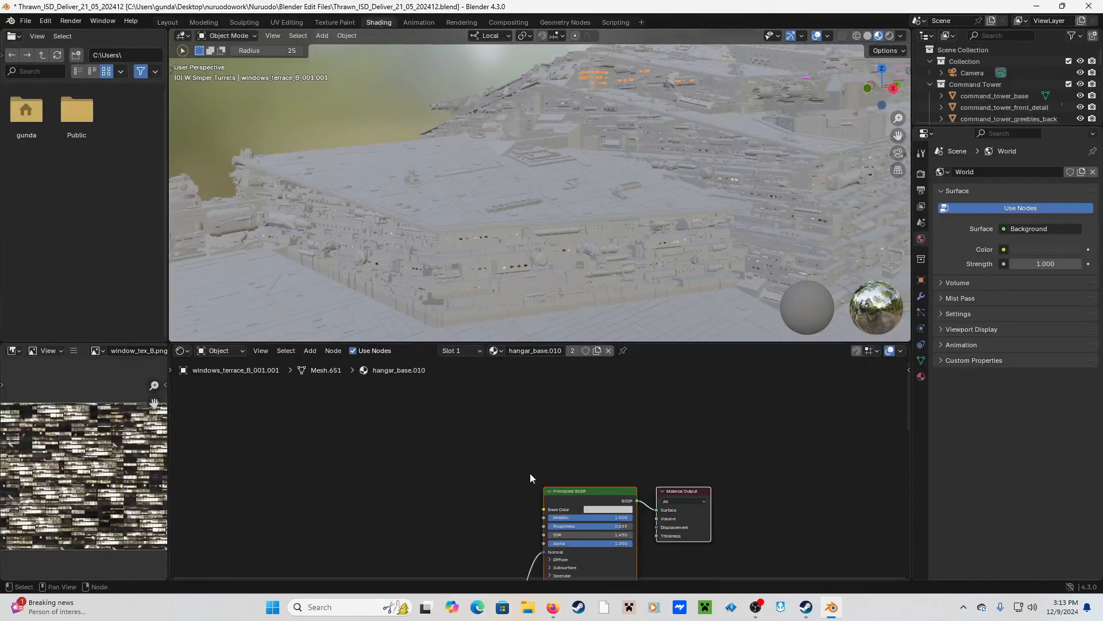
click(477, 351)
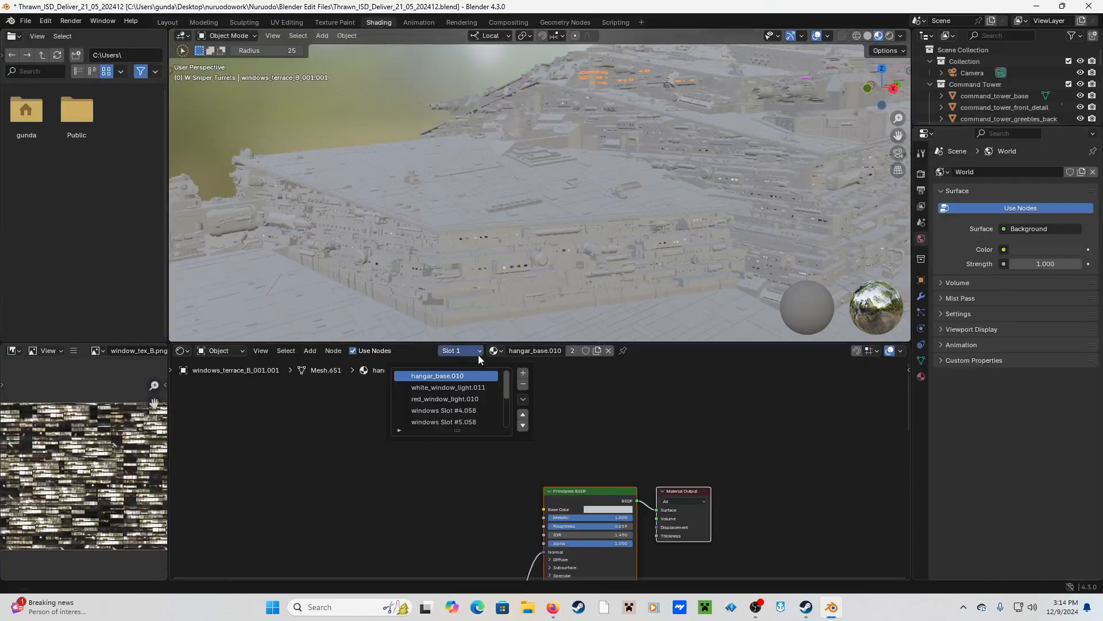
click(464, 388)
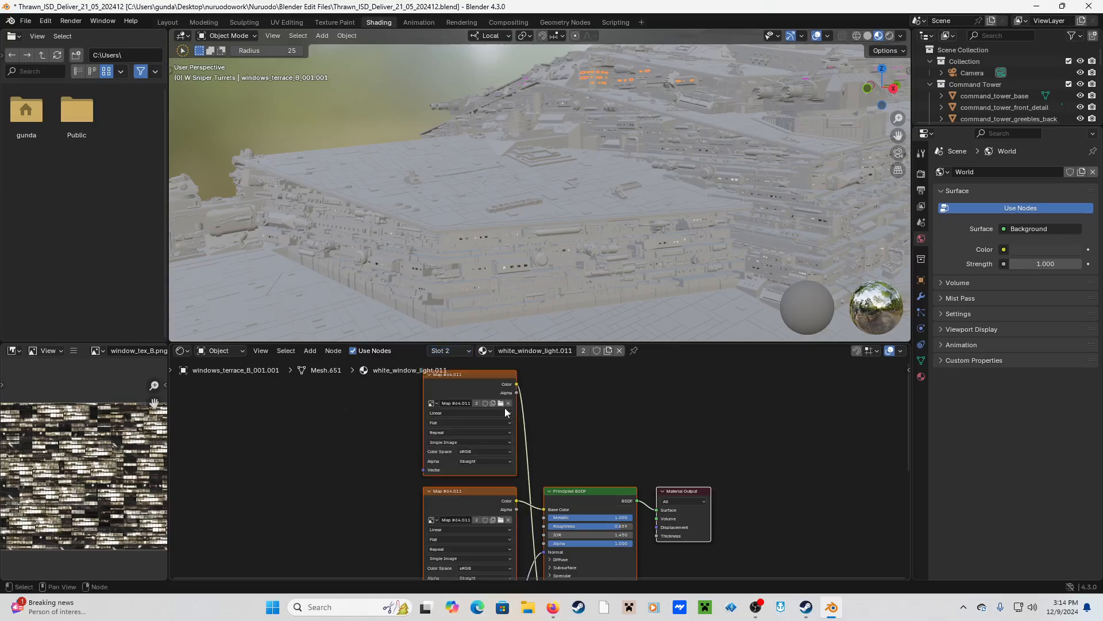
- Load window_tex_B.png from E:\nuruodowork\Nuruodo\Blender Edit Files\ into the upper image texture node of white_window_light.011
click(501, 406)
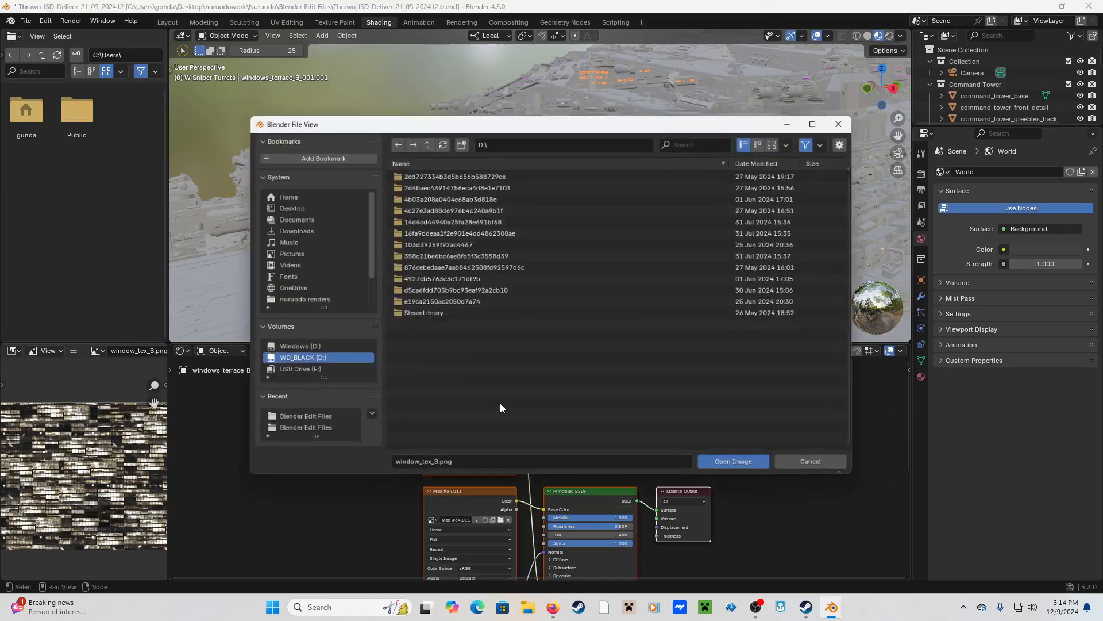
click(499, 143)
text(E:\nuruodowork\Nuruodo\Blender Edit Files\)
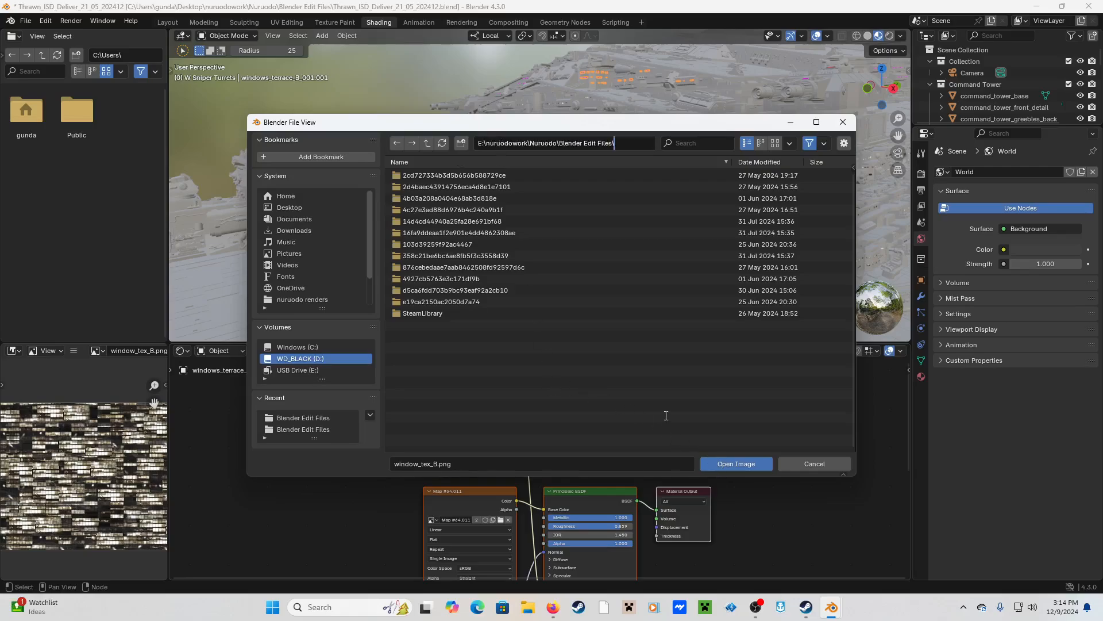
key(Return)
double_click(468, 289)
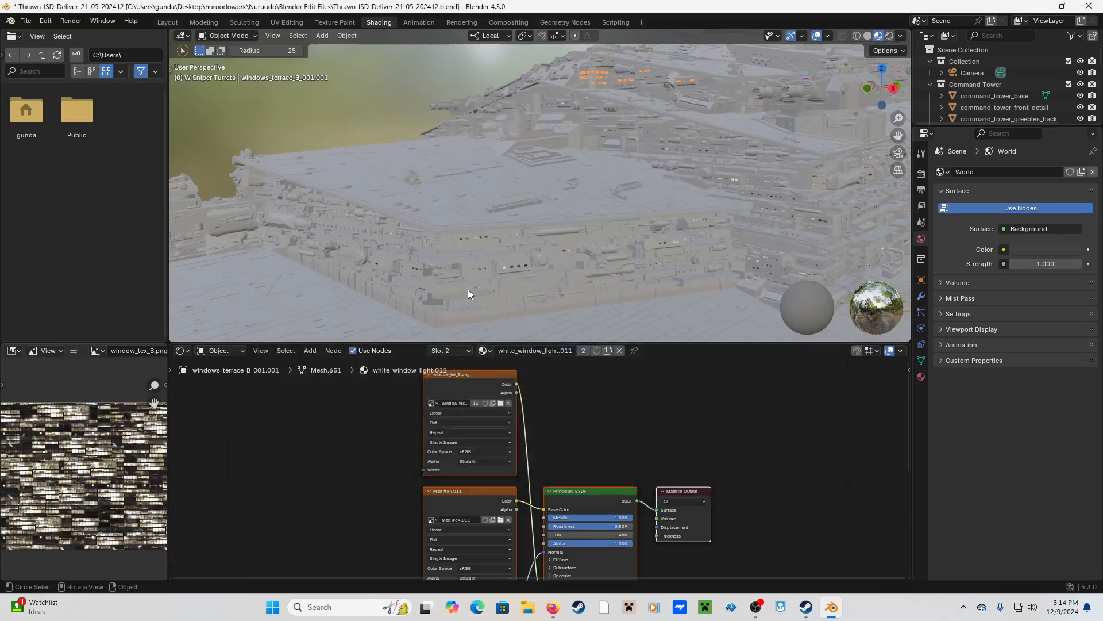
- Load window_tex_B.png from E:\nuruodowork\Nuruodo\Blender Edit Files\ into the Base Color image texture node of white_window_light.011
click(500, 520)
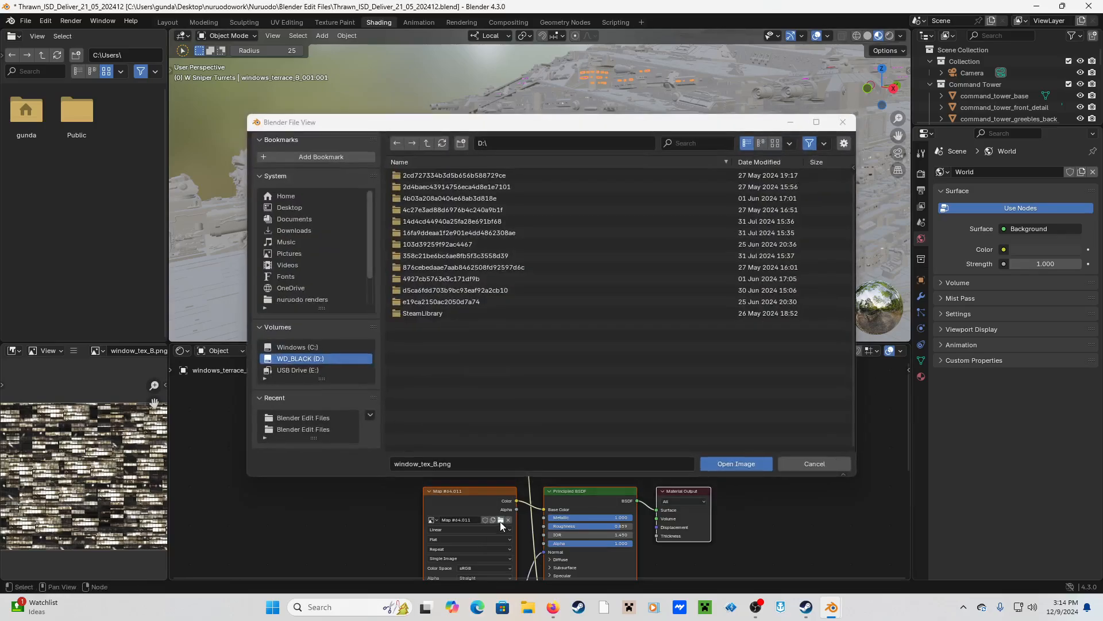
click(572, 143)
text(E:\nuruodowork\Nuruodo\Blender Edit Files\)
key(Return)
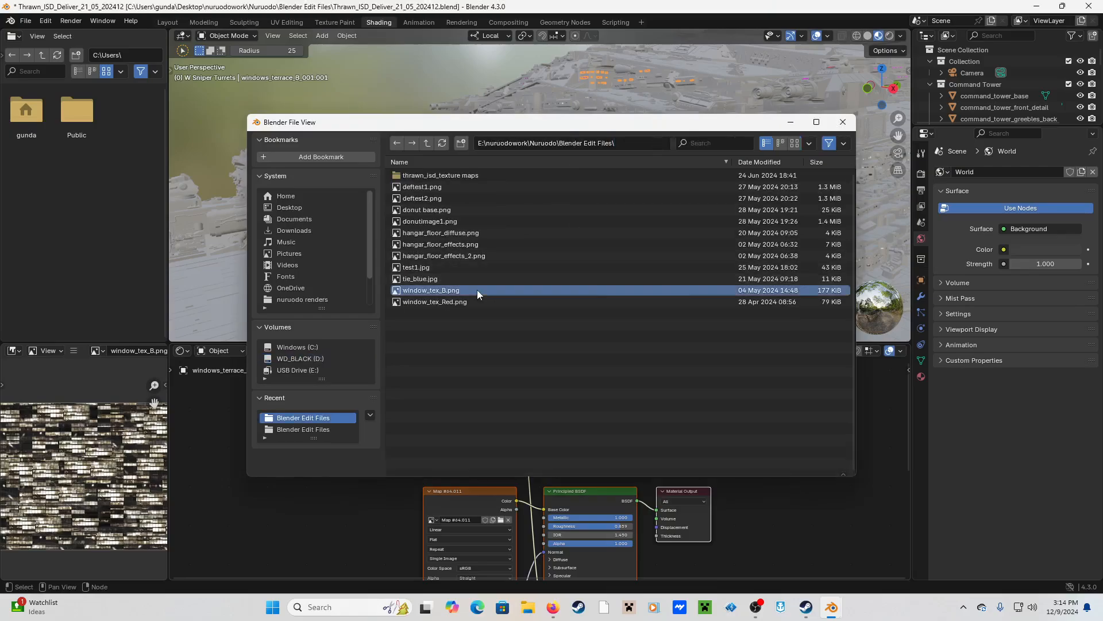
double_click(477, 289)
- Switch to the red_window_light.010 material and load window_tex_Red.png from E:\nuruodowork\Nuruodo\Blender Edit Files\ into its upper image texture node
click(466, 351)
click(460, 398)
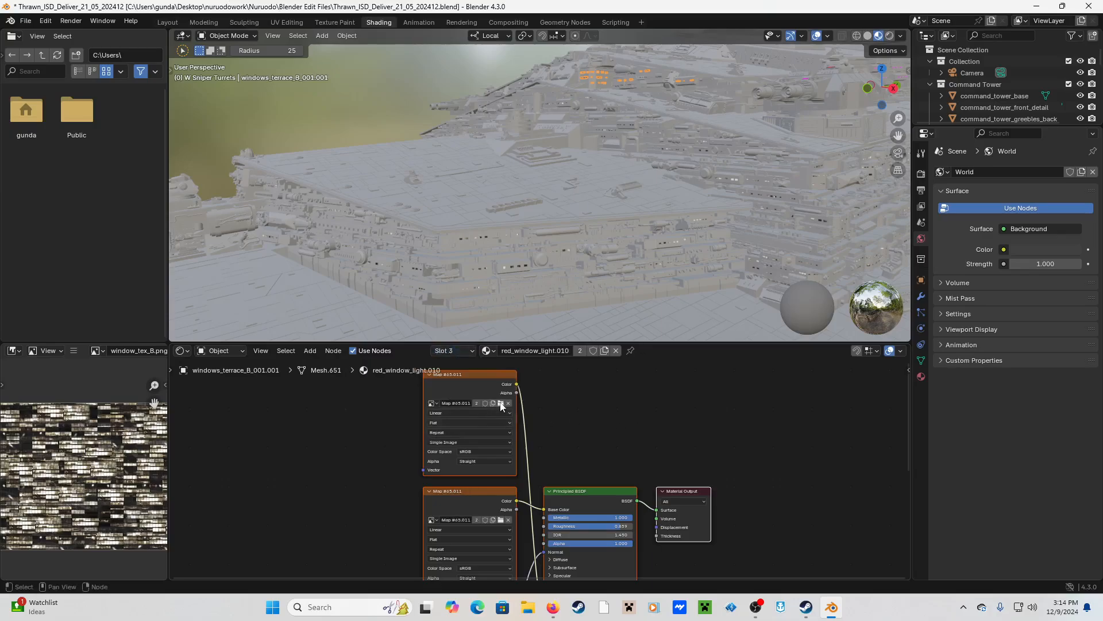
click(501, 406)
click(543, 144)
text(E:\nuruodowork\Nuruodo\Blender Edit Files\)
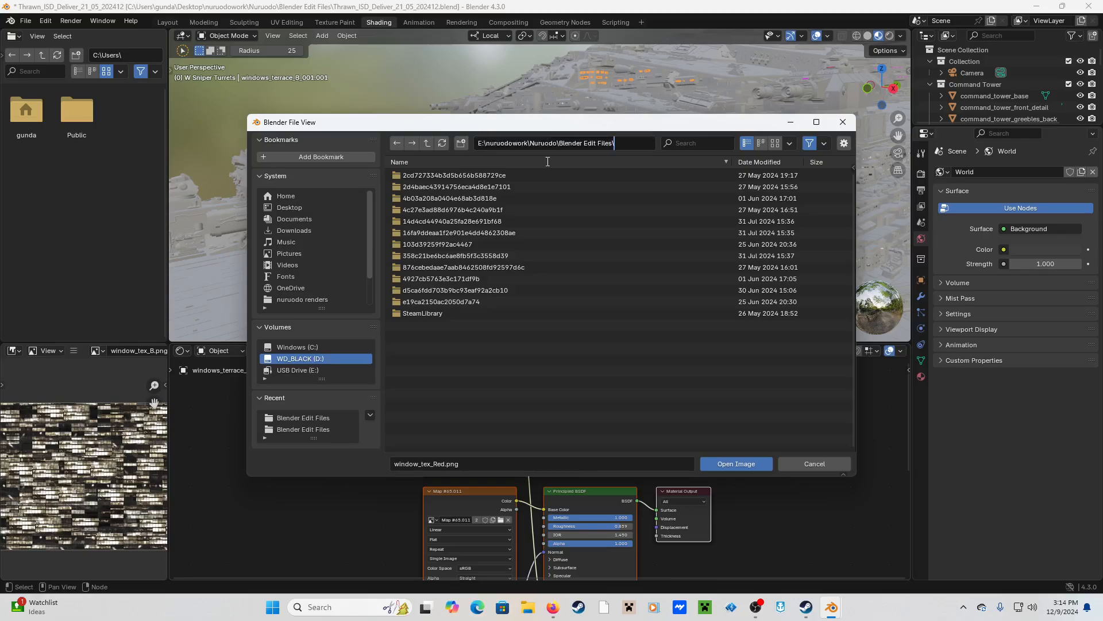
key(Return)
double_click(471, 299)
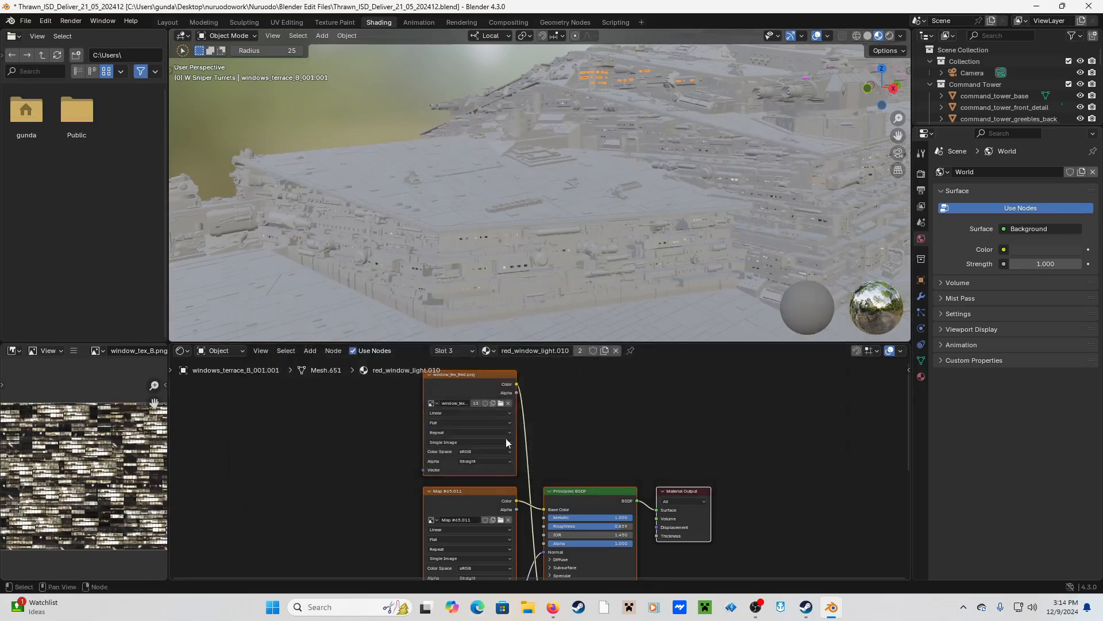
- Load window_tex_Red.png from E:\nuruodowork\Nuruodo\Blender Edit Files\ into the Base Color image texture node of red_window_light.010
click(501, 520)
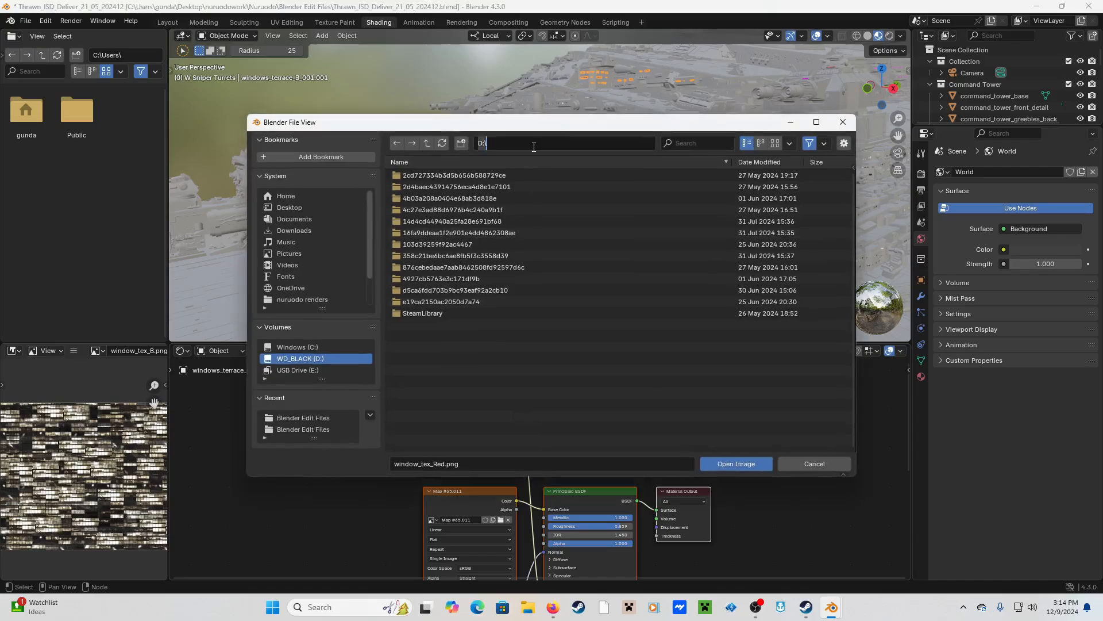
click(533, 145)
key(Return)
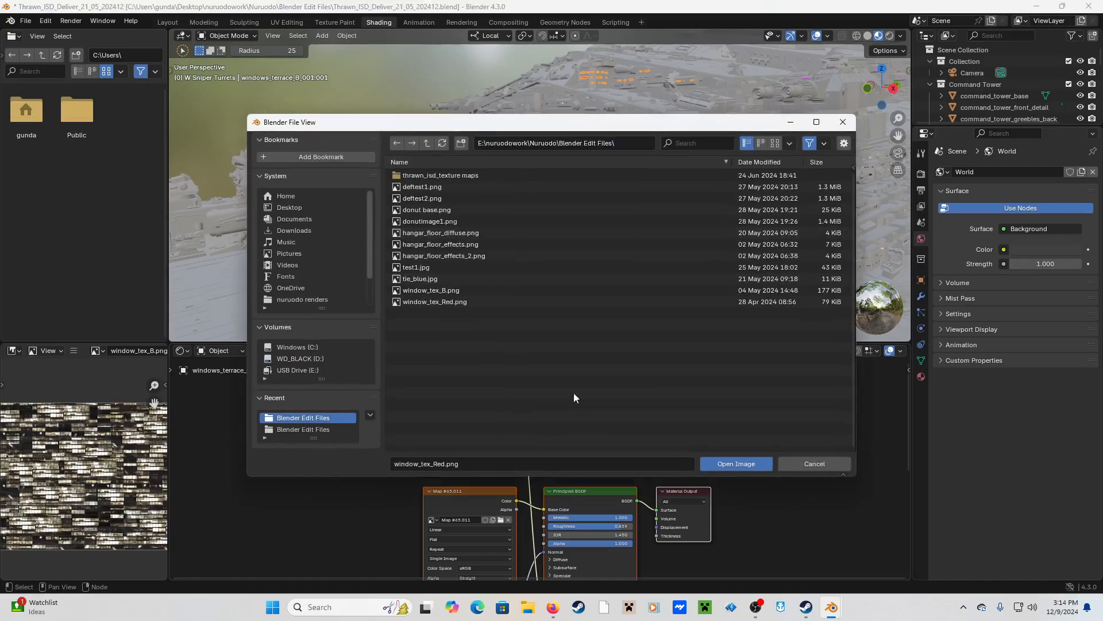
double_click(468, 301)
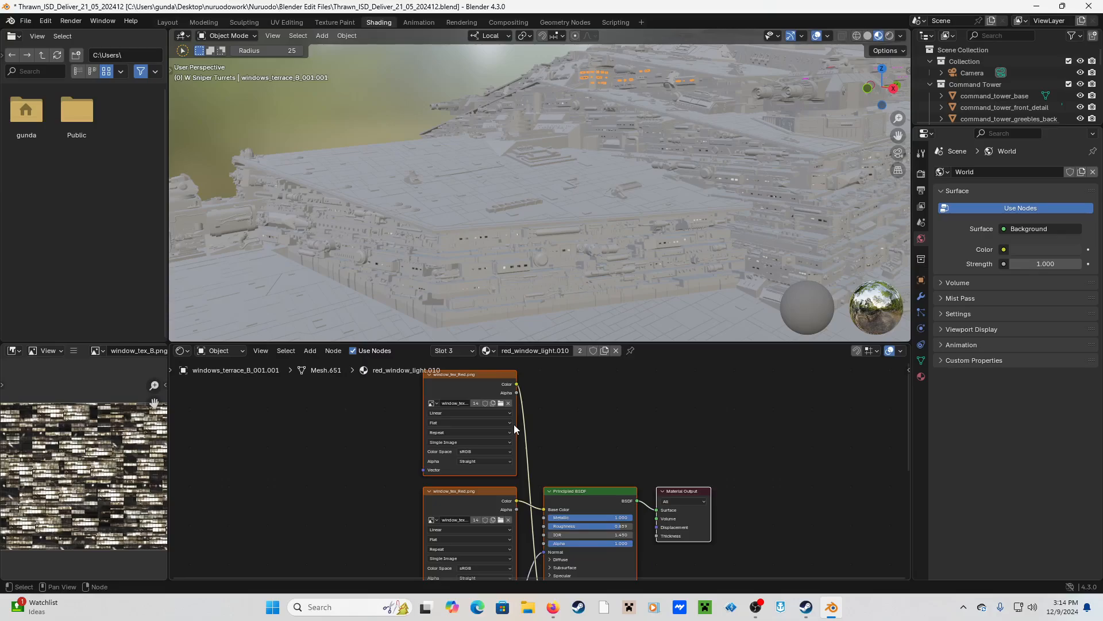
- In the Layout workspace, select the turret object beam_turret_gunhouse_001 with the magenta strip, and show its white_window_light.014 material in the Shading workspace
click(168, 23)
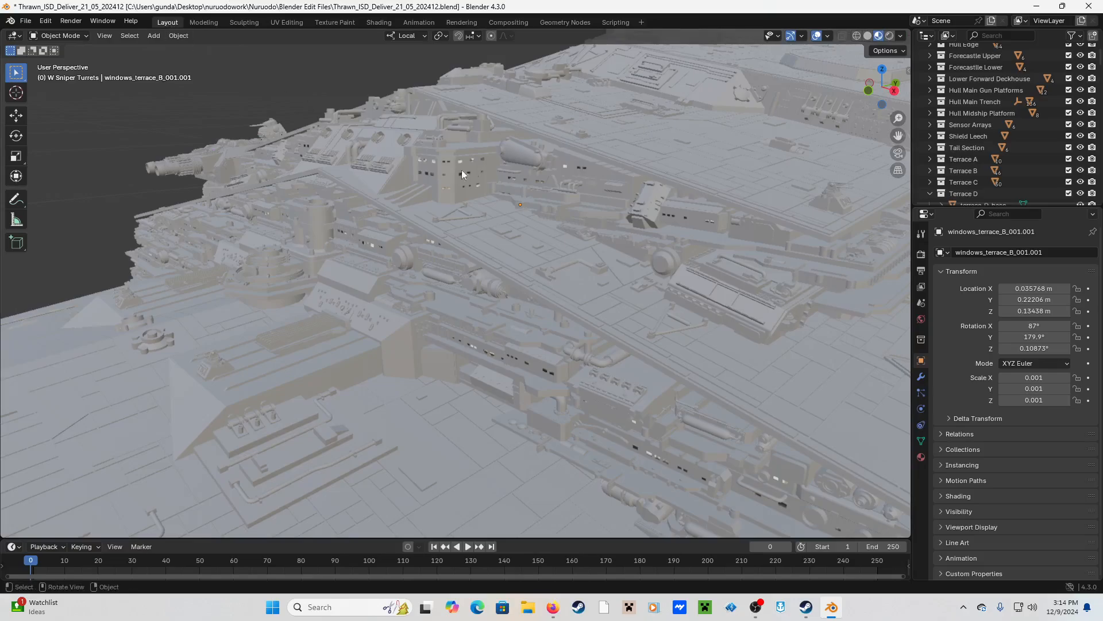
middle_drag(625, 219, 592, 227)
scroll(569, 236, up, 3)
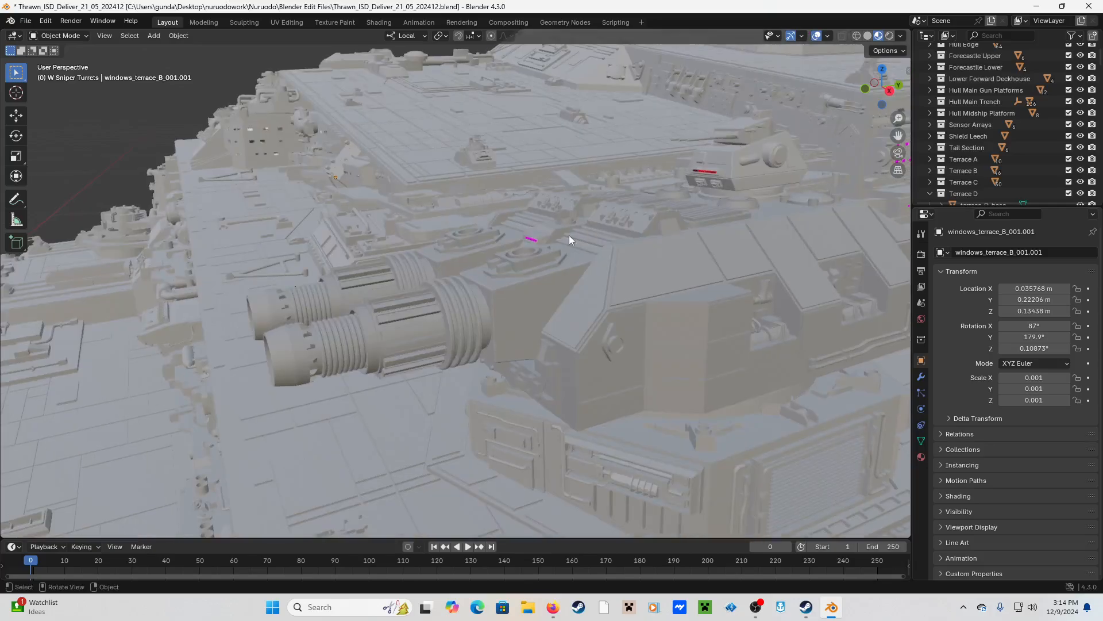
click(533, 242)
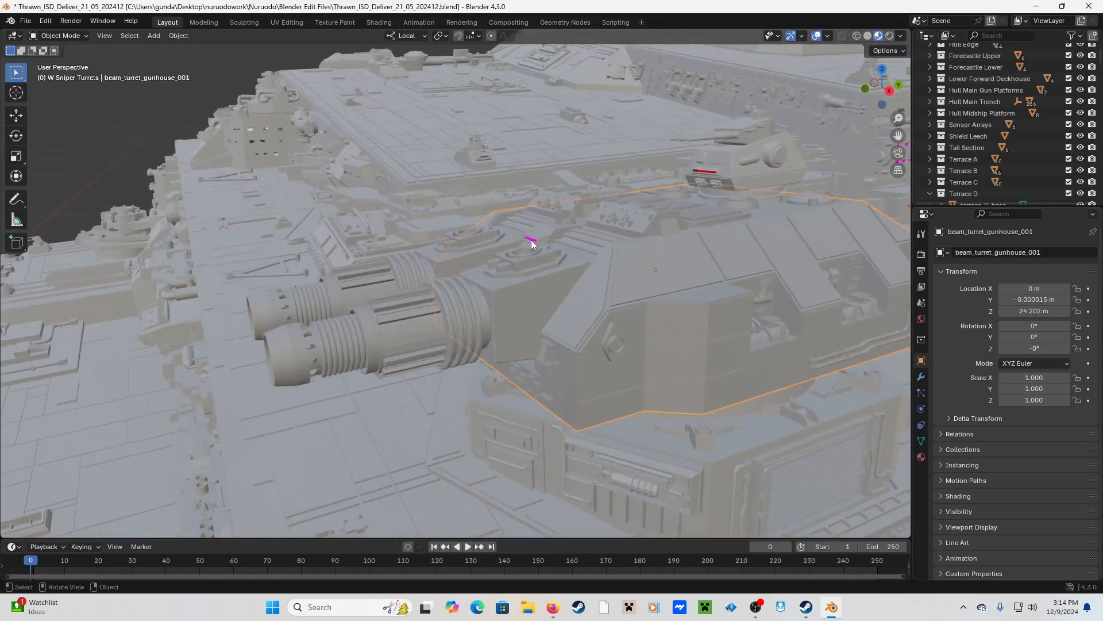
click(380, 22)
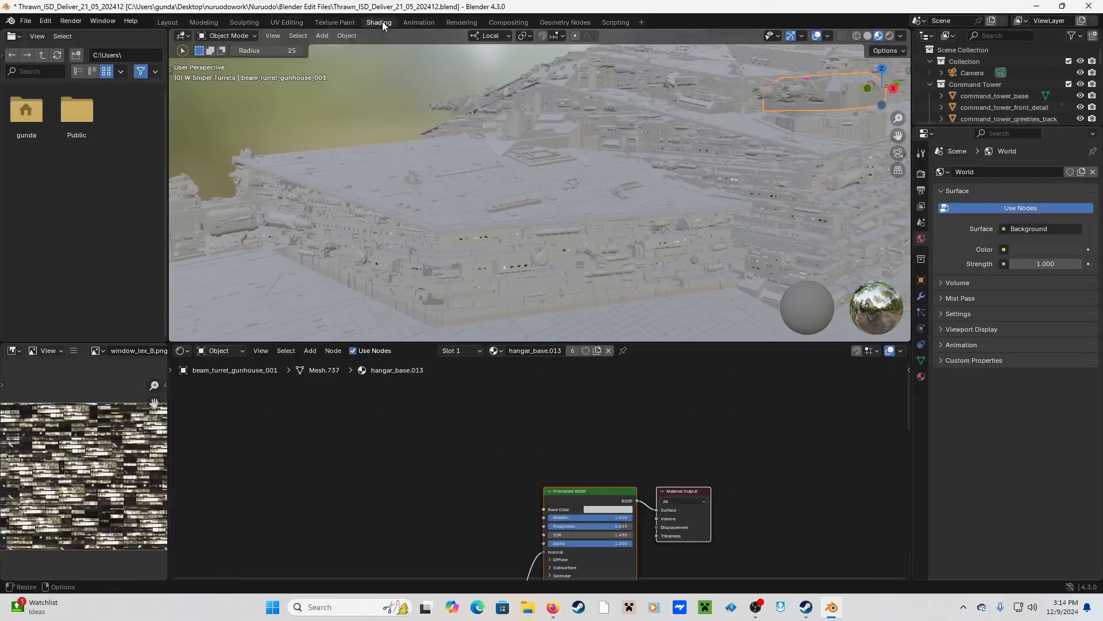
click(478, 352)
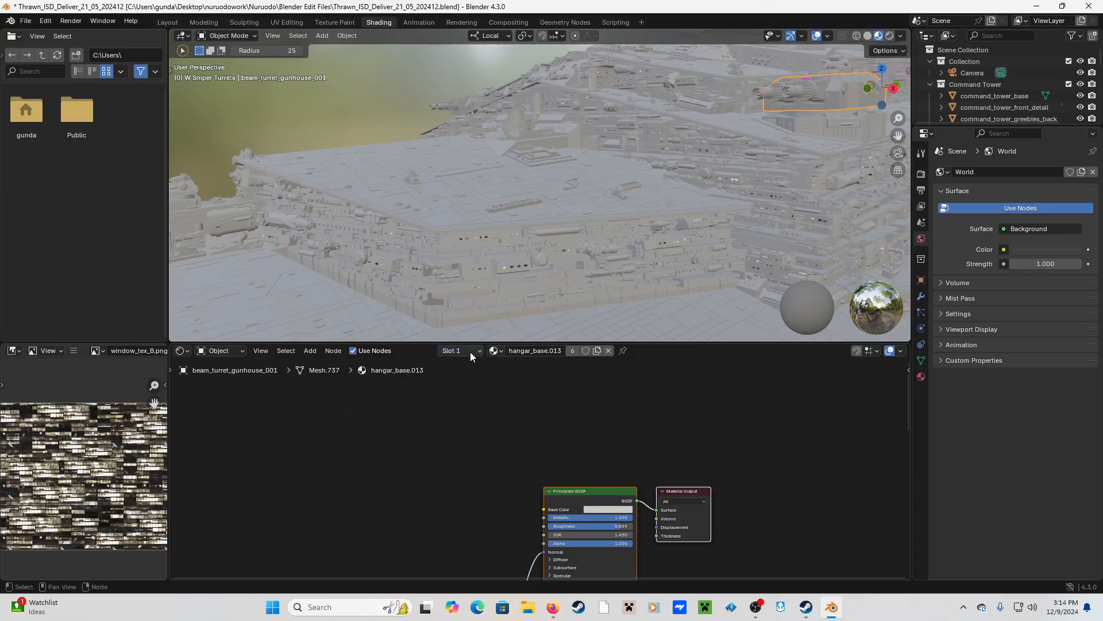
click(470, 351)
click(456, 387)
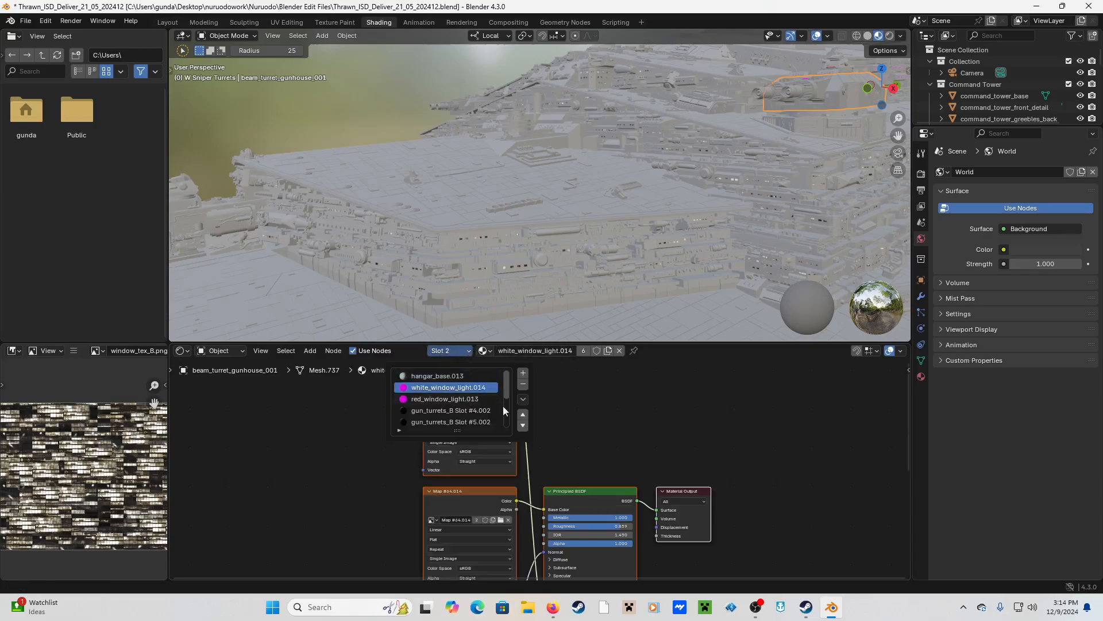
- Load window_tex_B.png from E:\nuruodowork\Nuruodo\Blender Edit Files\ into the upper image texture node of white_window_light.014
click(501, 403)
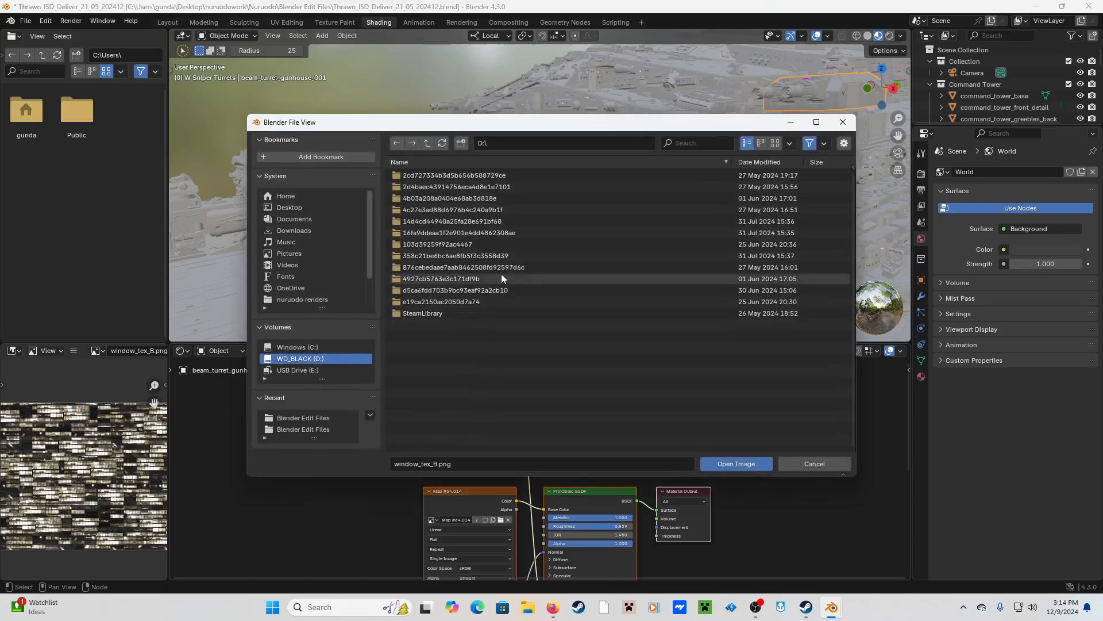
click(520, 144)
key(ctrl+v)
key(Return)
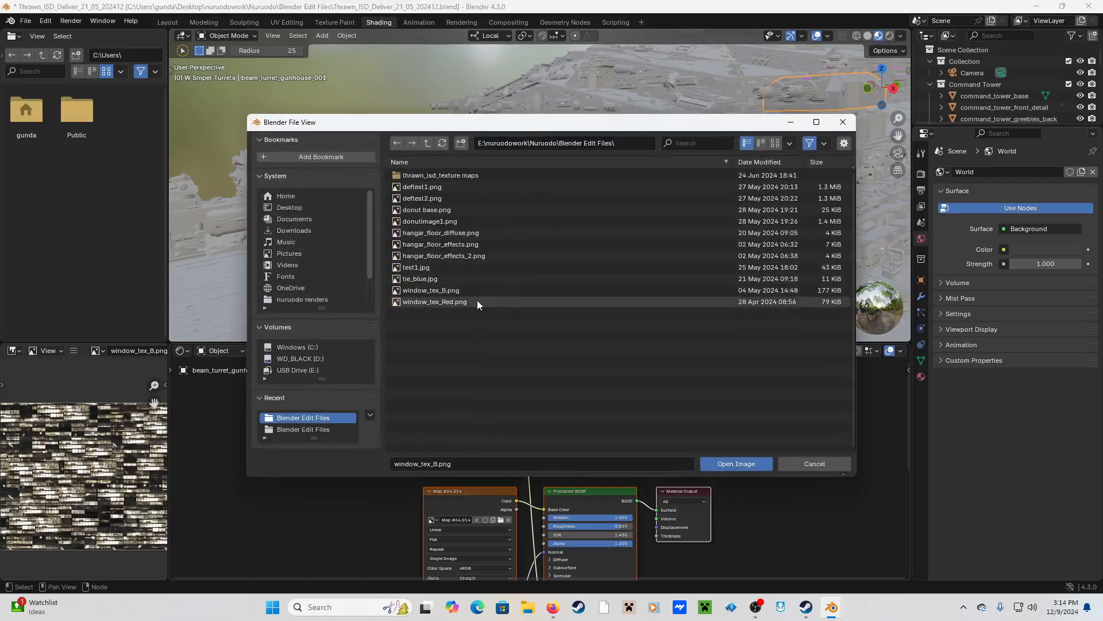
double_click(469, 292)
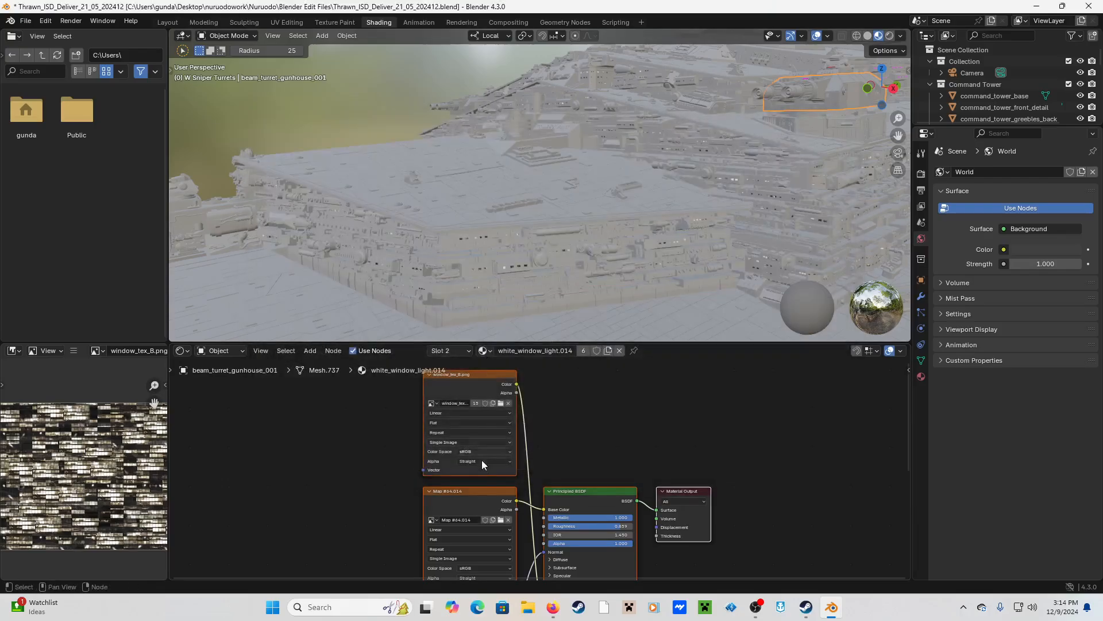
- Load window_tex_B.png from E:\nuruodowork\Nuruodo\Blender Edit Files\ into the Base Color image texture node of white_window_light.014
click(501, 520)
click(511, 141)
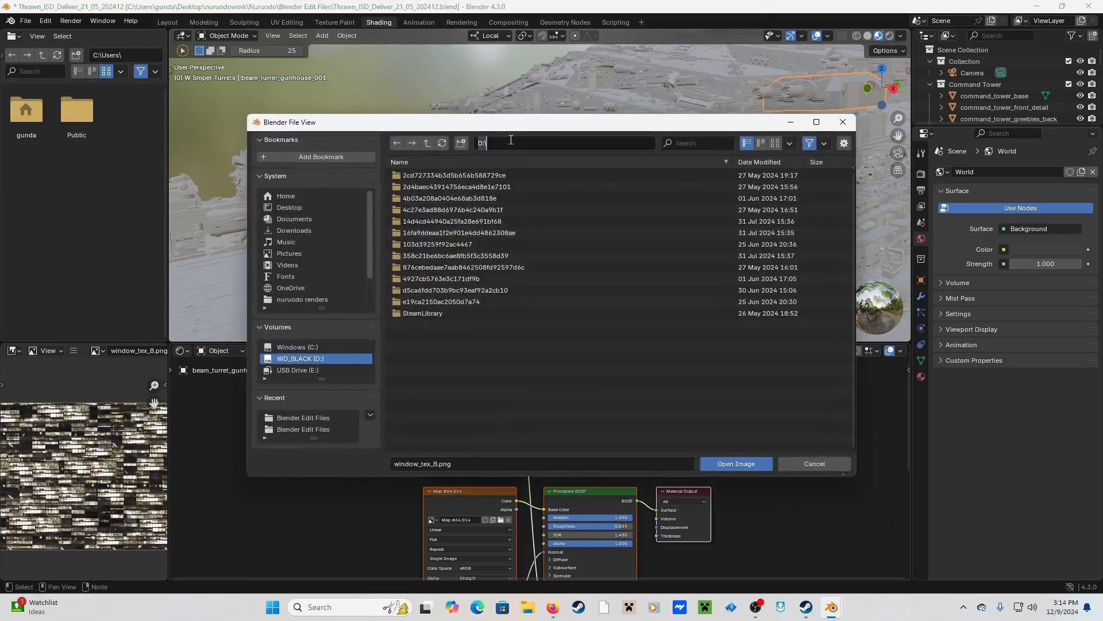
text(E:\nuruodowork\Nuruodo\Blender Edit Files\)
key(Return)
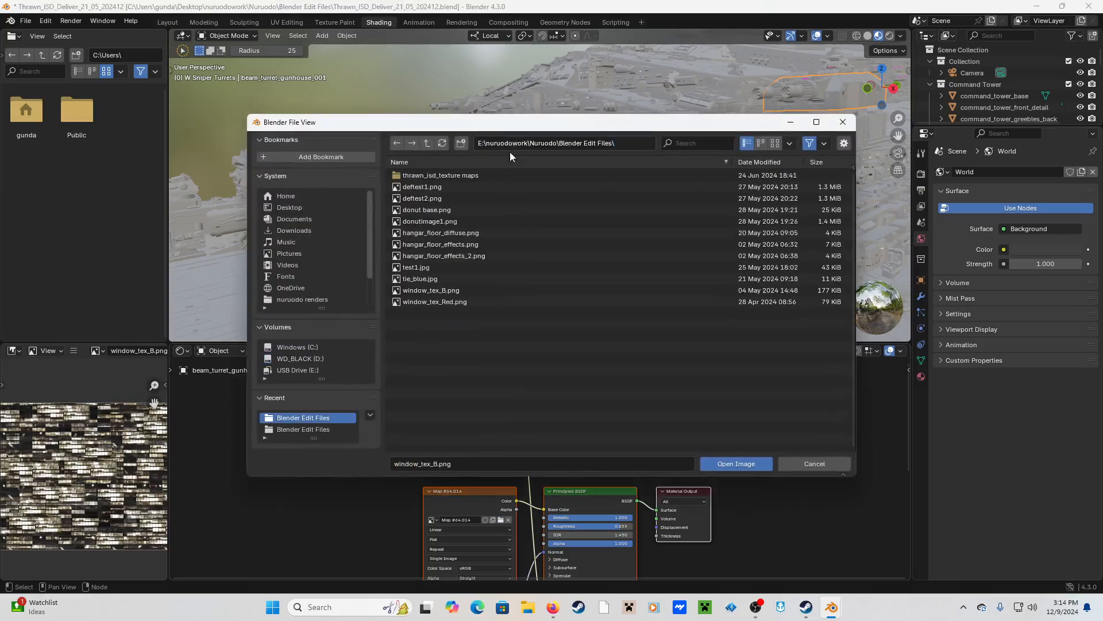
double_click(476, 290)
- Switch to the red_window_light.013 material and load window_tex_Red.png from E:\nuruodowork\Nuruodo\Blender Edit Files\ into its upper image texture node
click(468, 351)
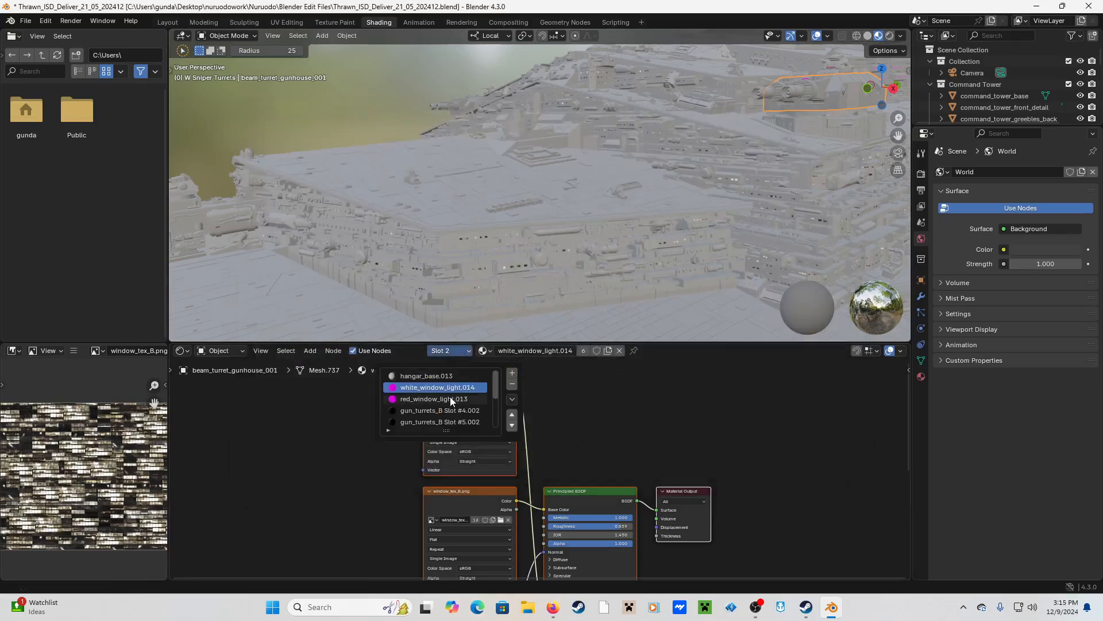
click(454, 399)
click(500, 404)
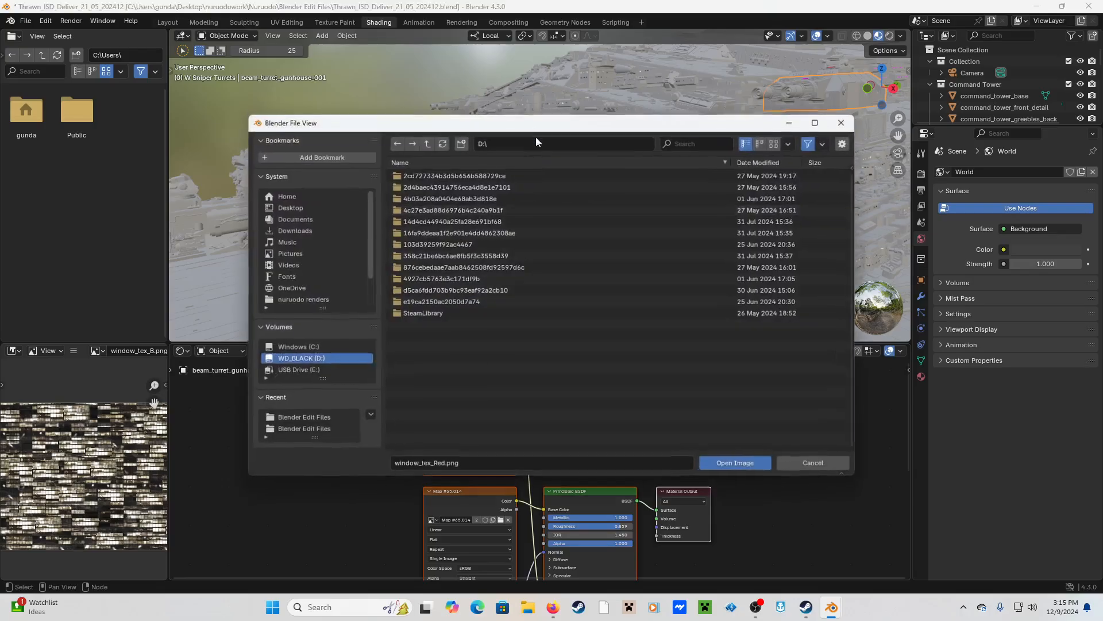
click(536, 143)
key(Return)
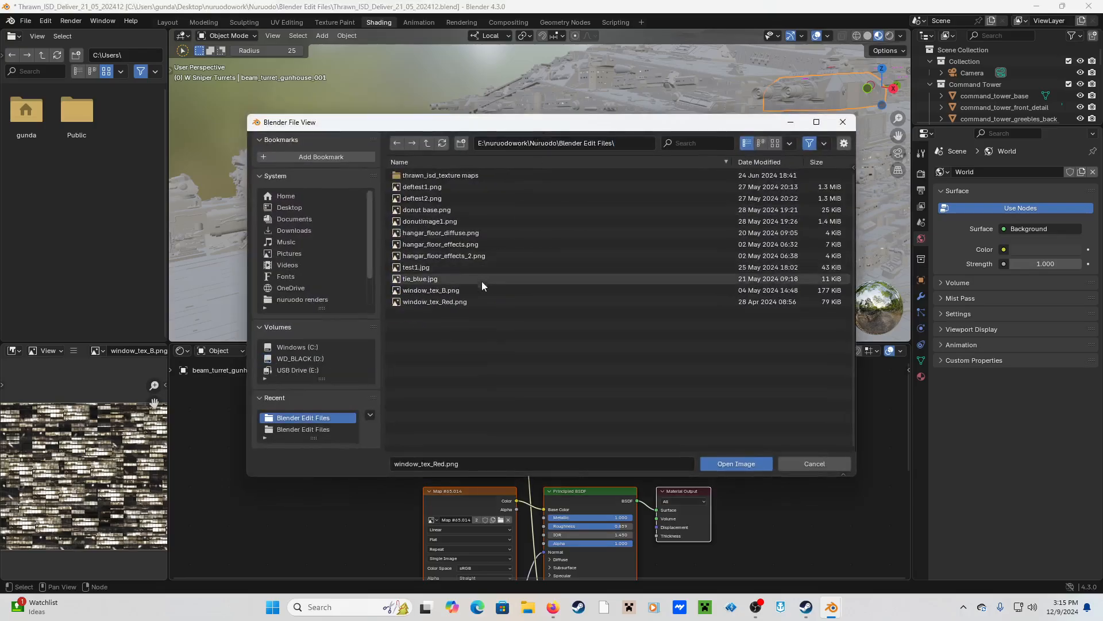
double_click(475, 302)
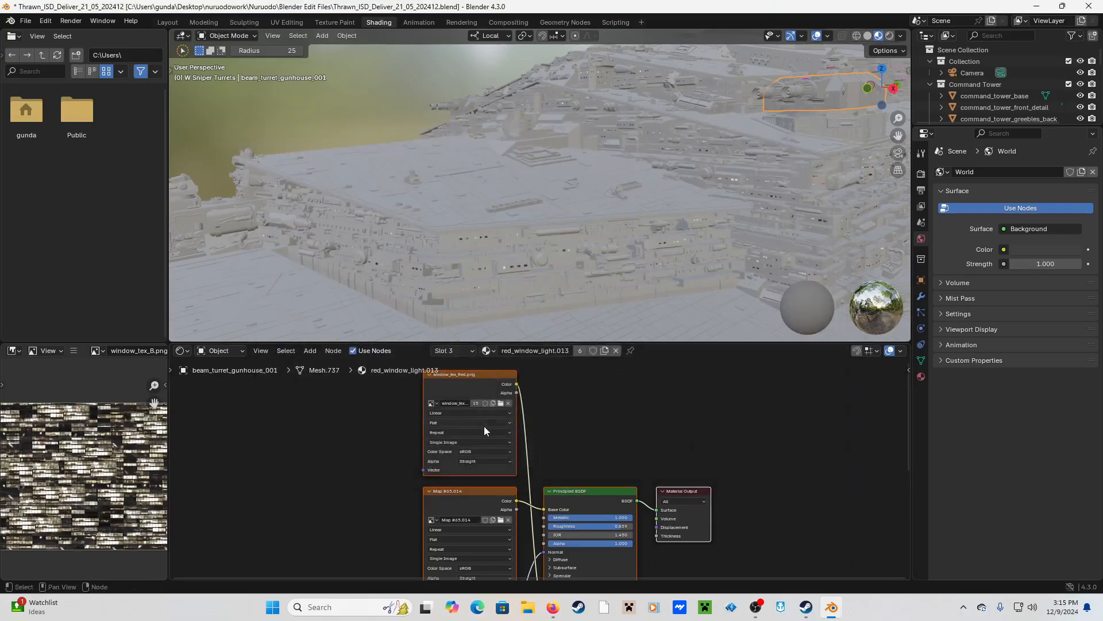
- Load window_tex_Red.png from E:\nuruodowork\Nuruodo\Blender Edit Files\ into the Base Color image texture node of red_window_light.013
click(500, 519)
click(505, 142)
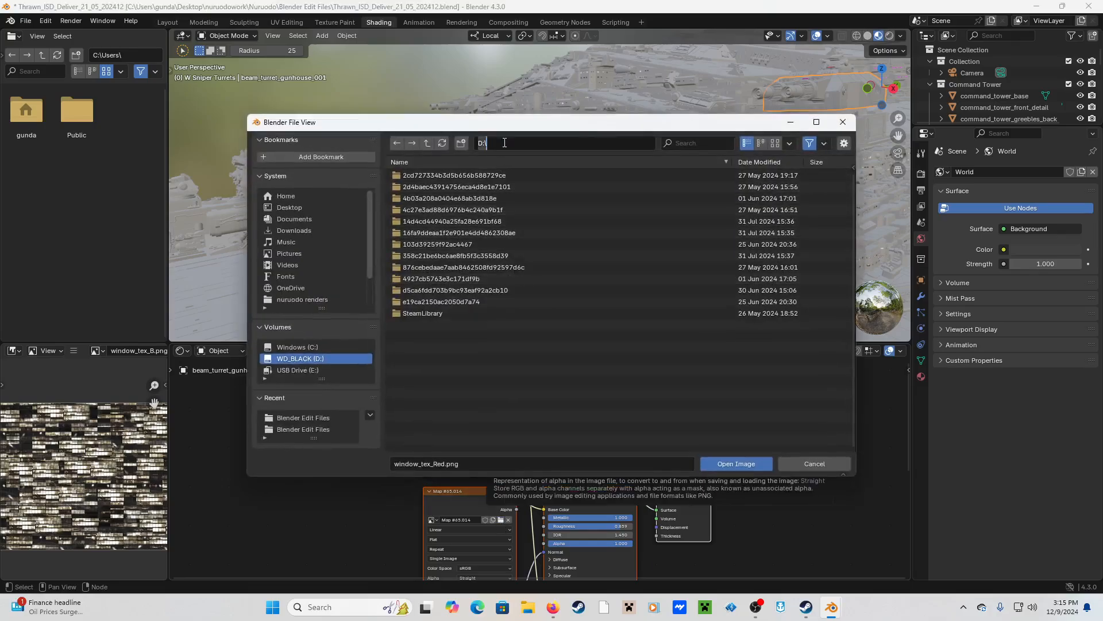
text(E:\nuruodowork\Nuruodo\Blender Edit Files\)
key(Return)
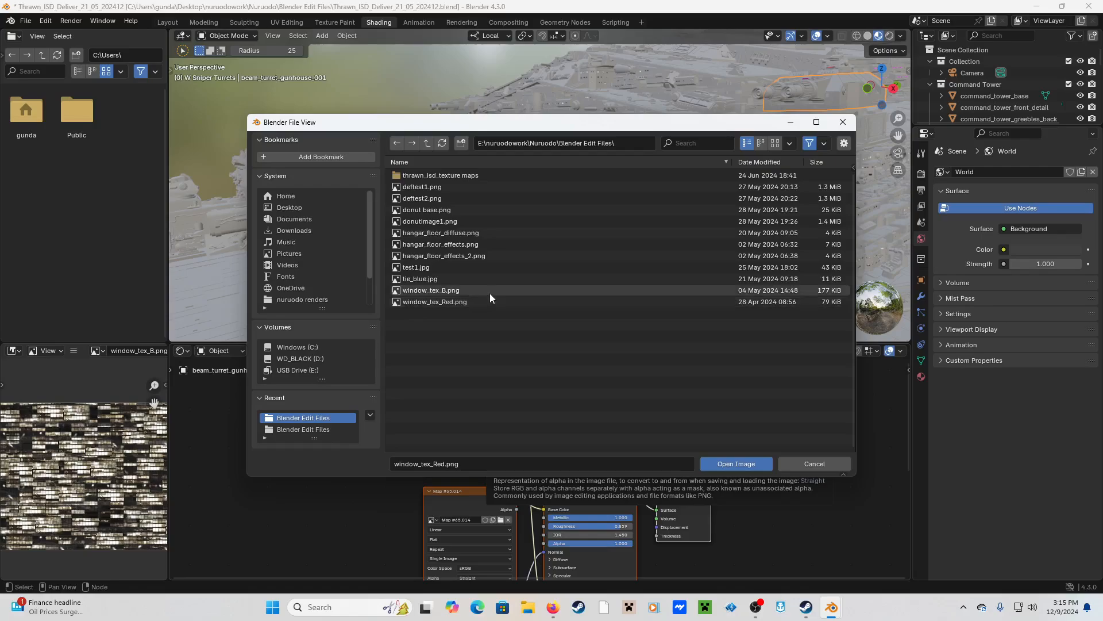
double_click(491, 301)
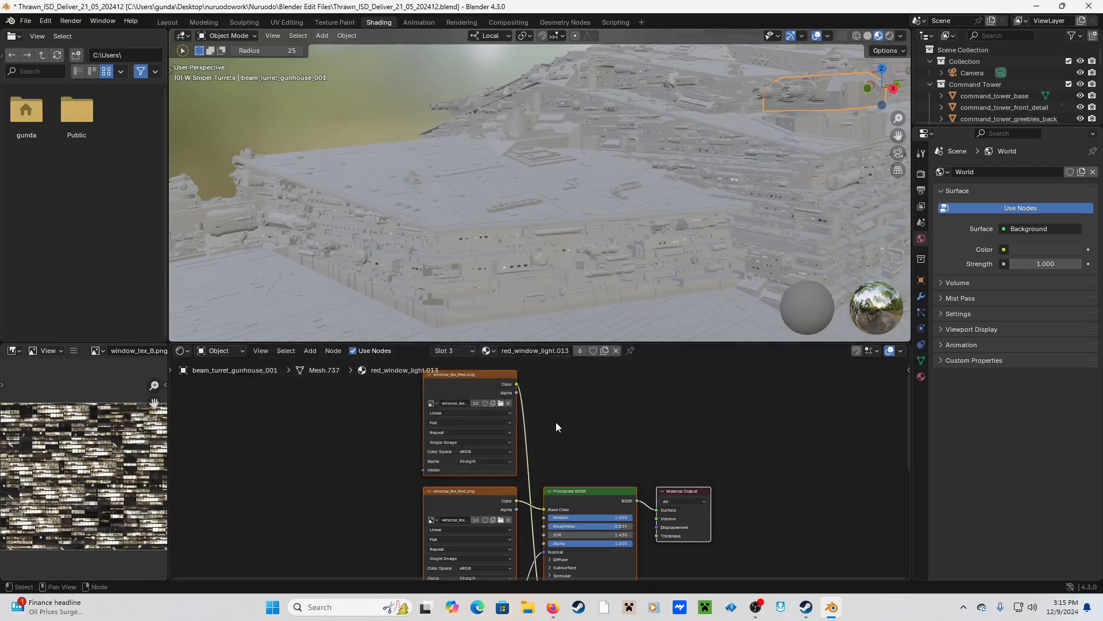
- Switch to the Layout workspace and examine the Star Destroyer's turrets, terraces and hull windows for missing textures
click(556, 425)
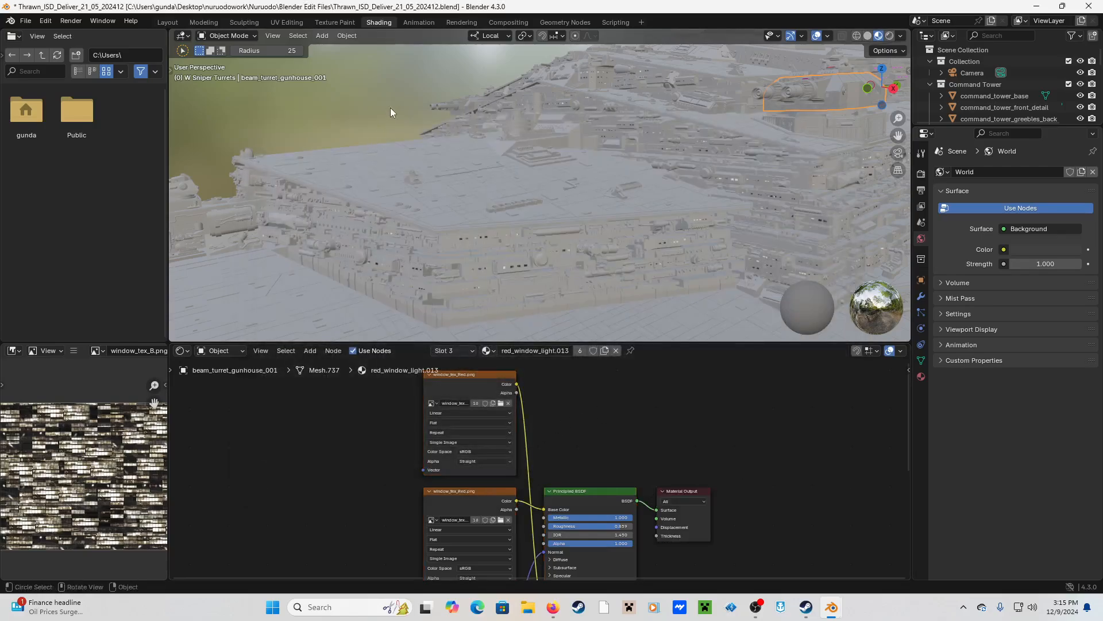
click(167, 22)
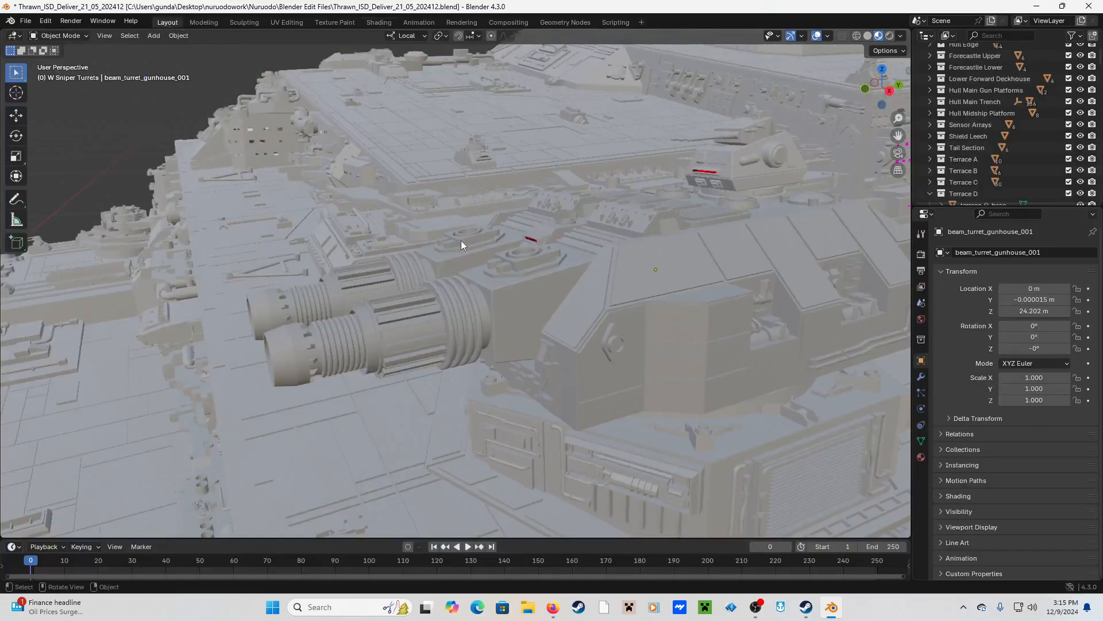
middle_drag(461, 240, 493, 287)
scroll(450, 225, down, 6)
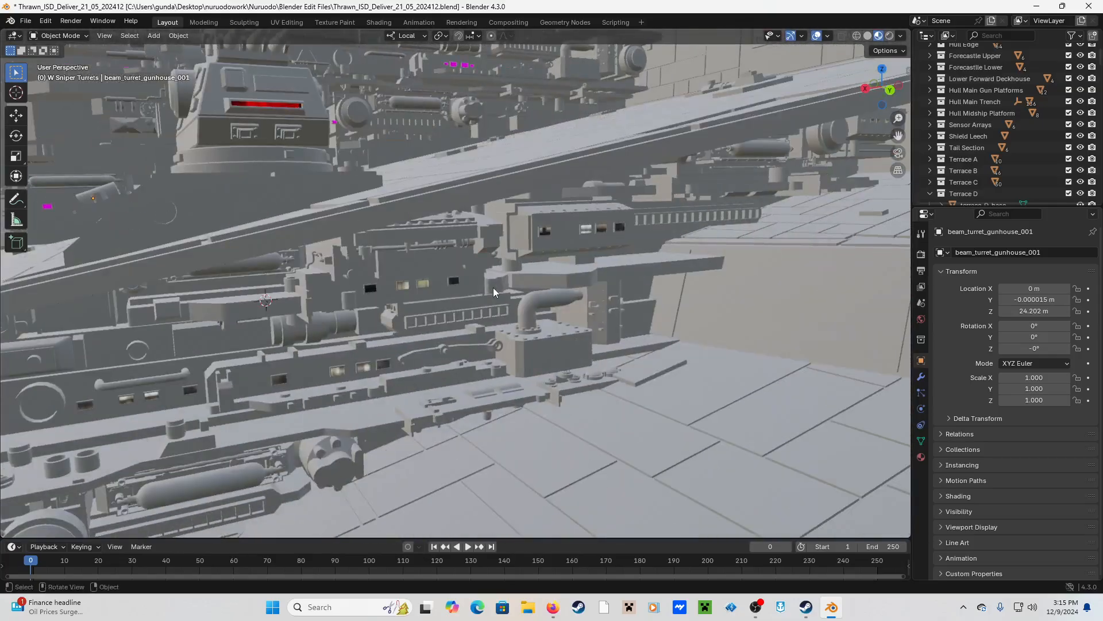
scroll(493, 287, down, 3)
middle_drag(420, 285, 443, 303)
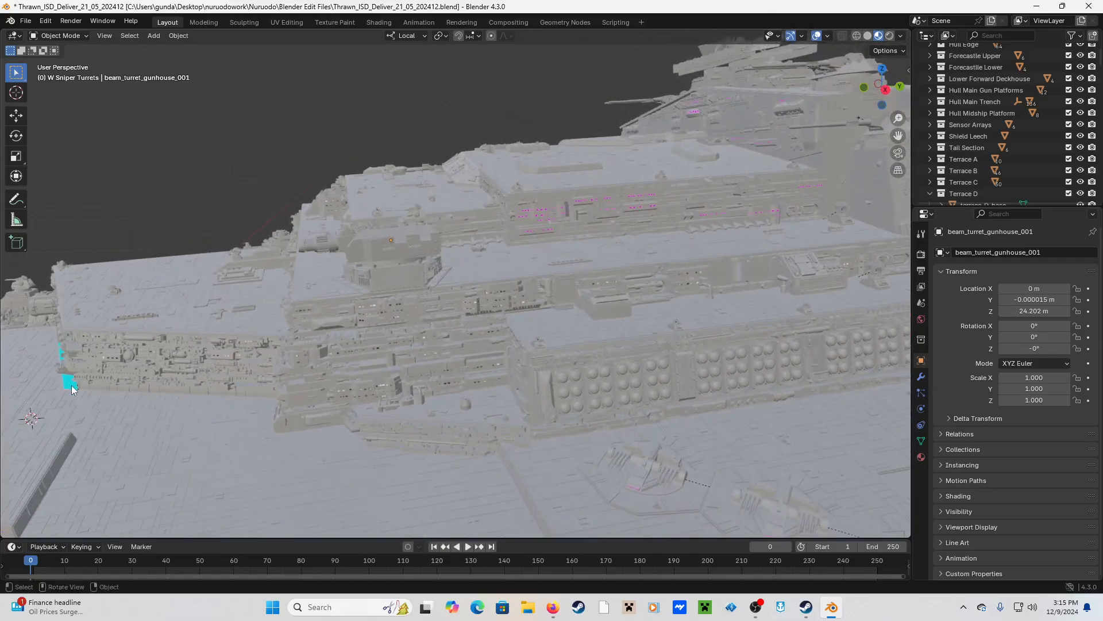
middle_drag(93, 392, 126, 395)
scroll(422, 261, up, 3)
mouse_move(436, 276)
middle_down()
mouse_move(450, 280)
mouse_move(371, 281)
mouse_move(451, 280)
middle_up()
scroll(448, 281, down, 8)
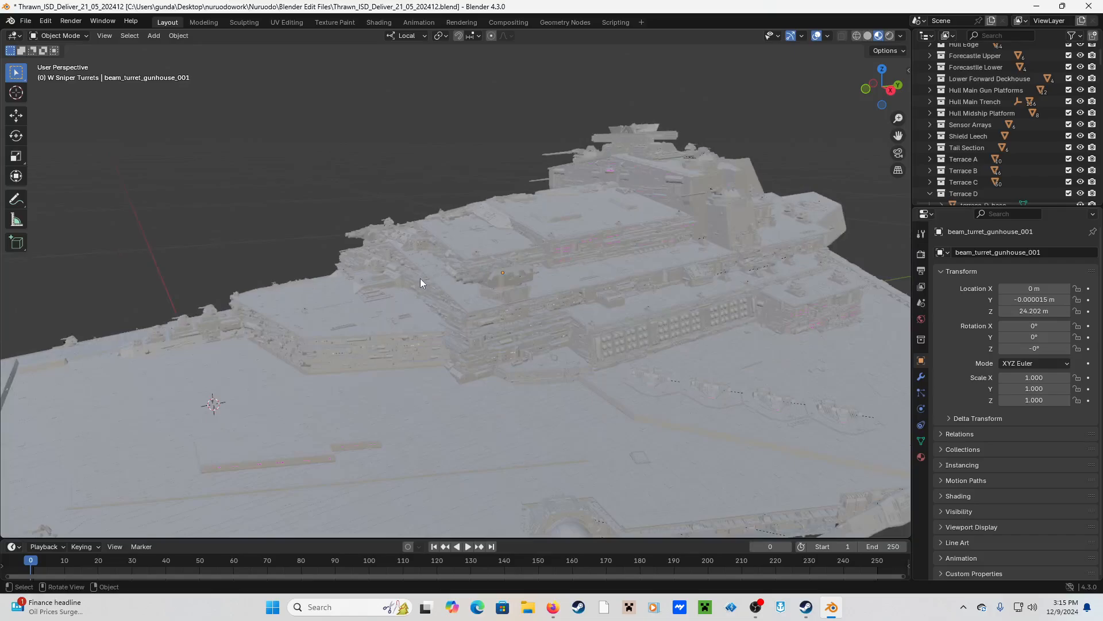
middle_drag(343, 242, 344, 194)
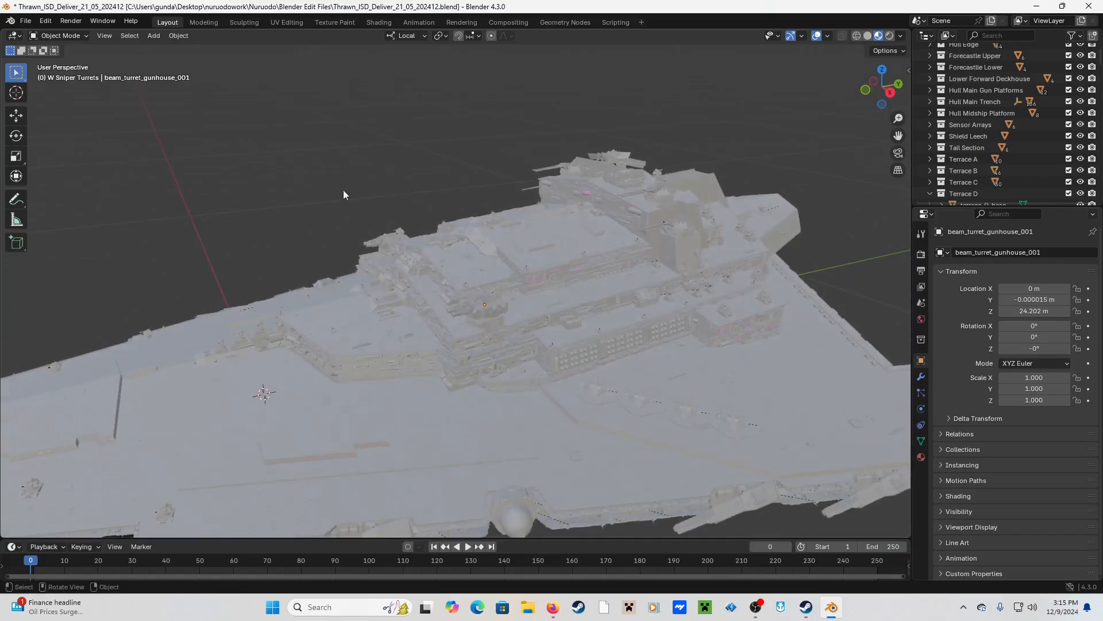
scroll(333, 230, down, 6)
scroll(337, 231, up, 3)
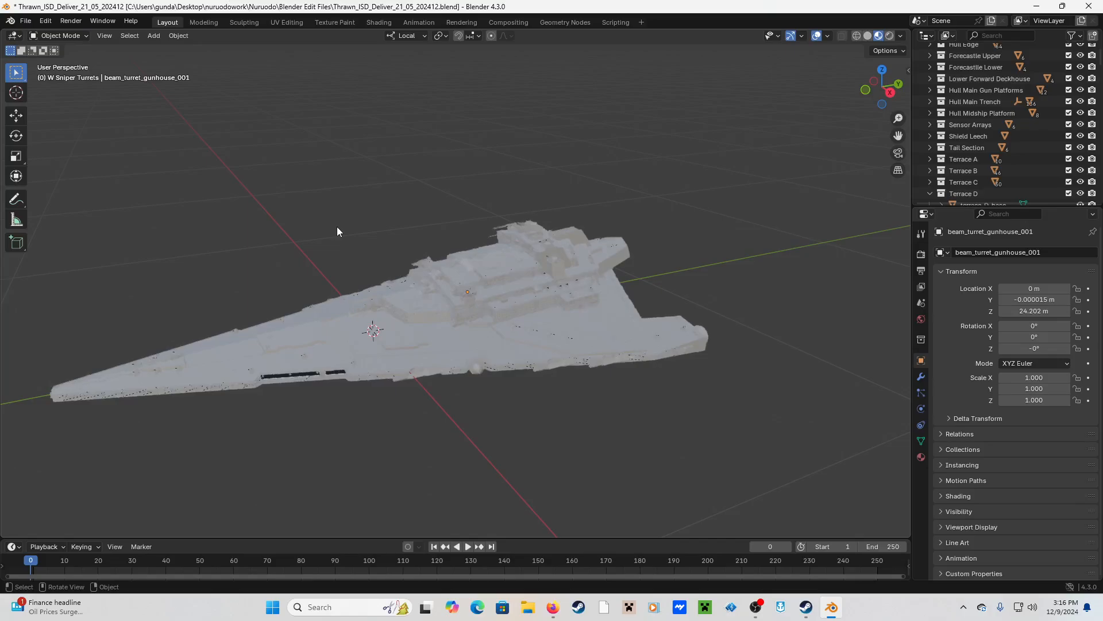
right_click(345, 144)
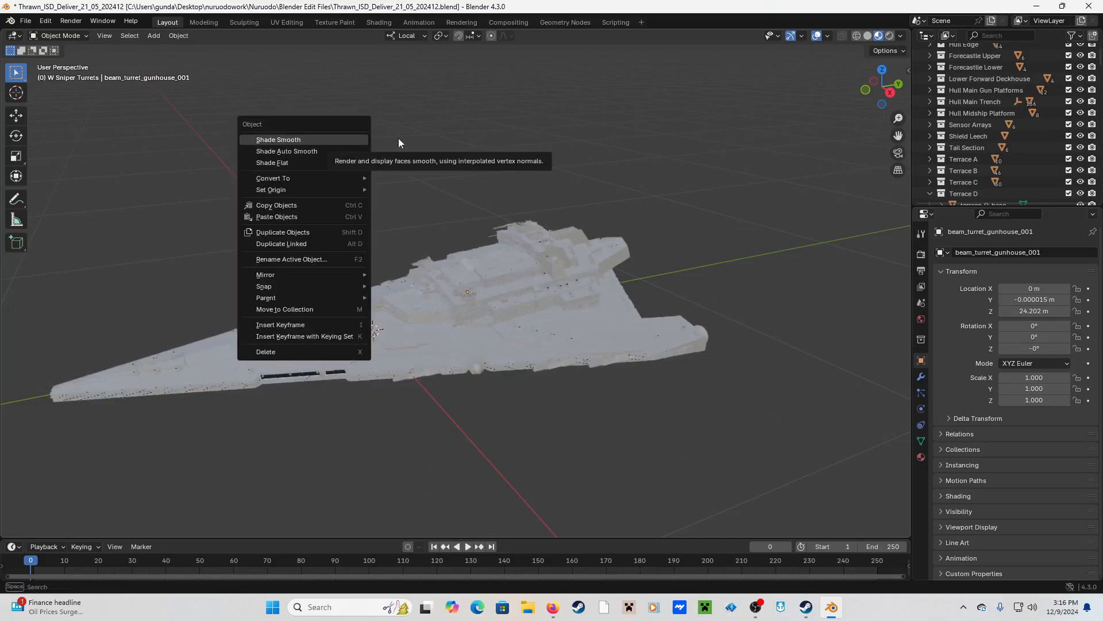
click(343, 136)
right_click(382, 136)
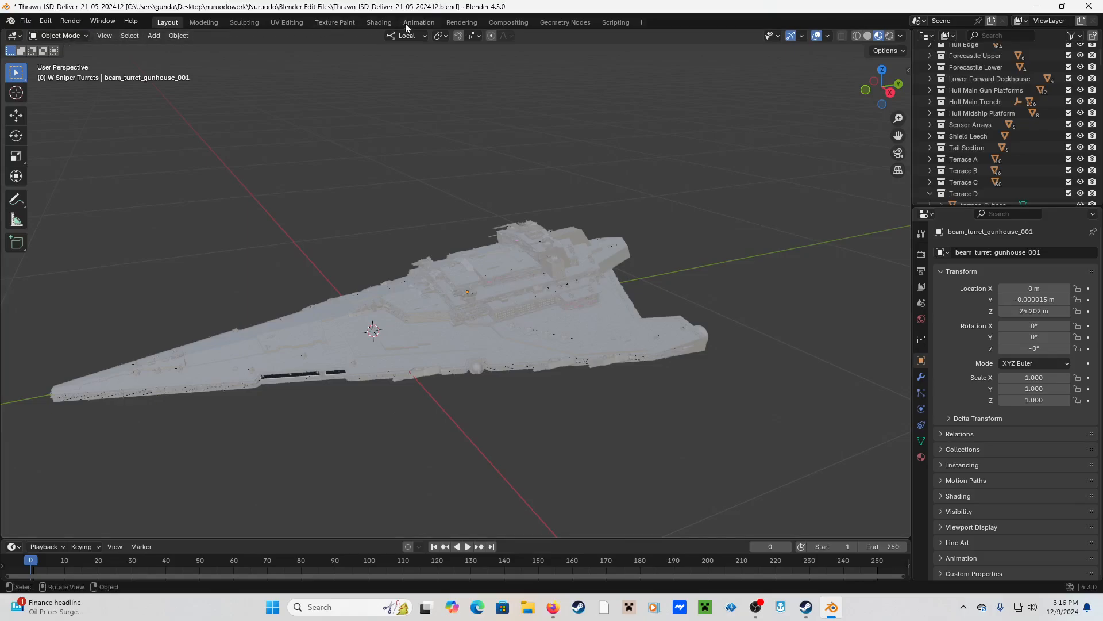
click(448, 24)
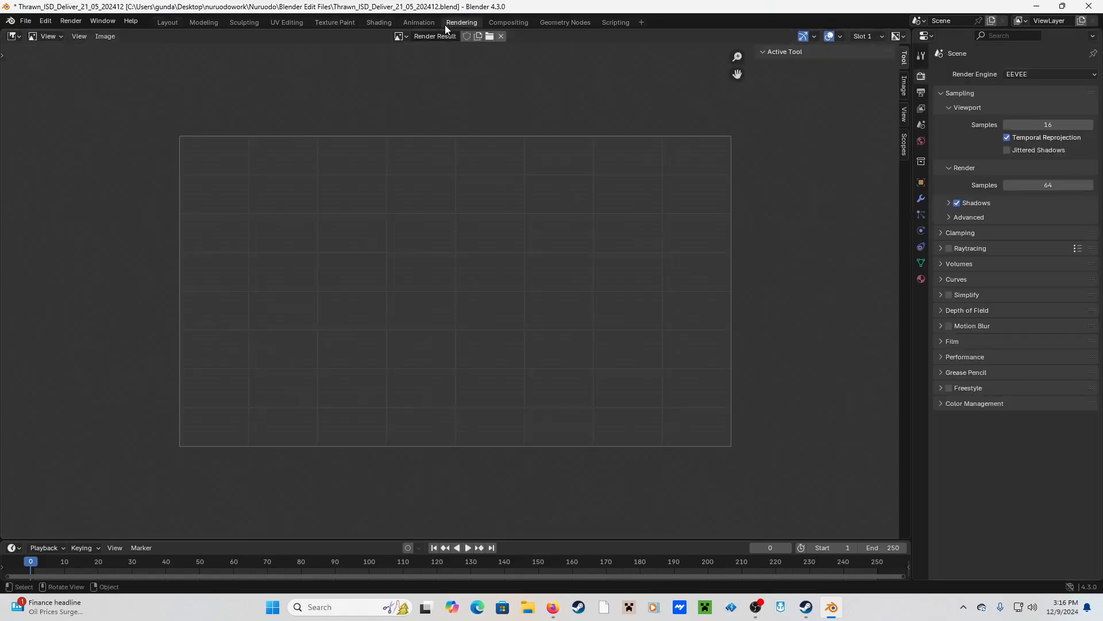
click(167, 23)
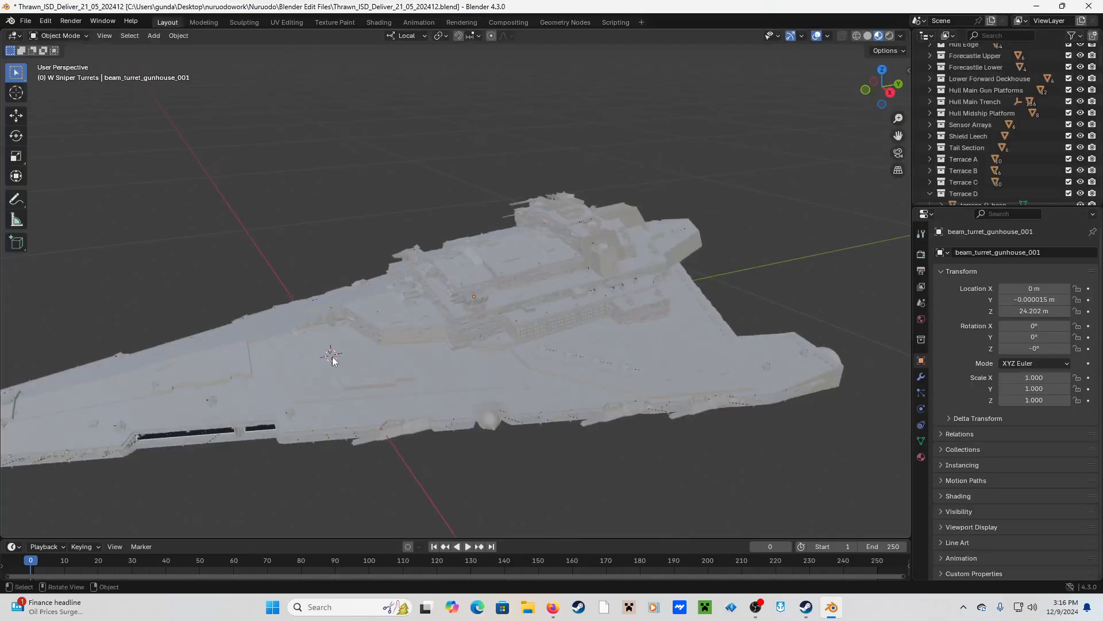
- Filter the outliner by "ca" and select the Camera object, keeping its name
click(1006, 33)
text(ca)
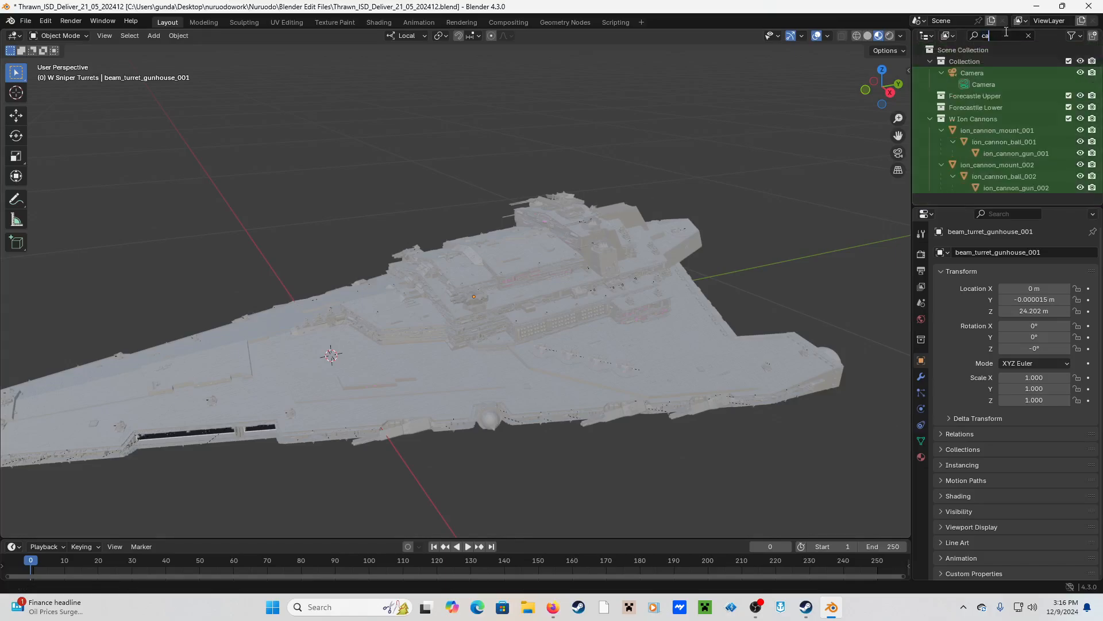
key(Return)
double_click(974, 70)
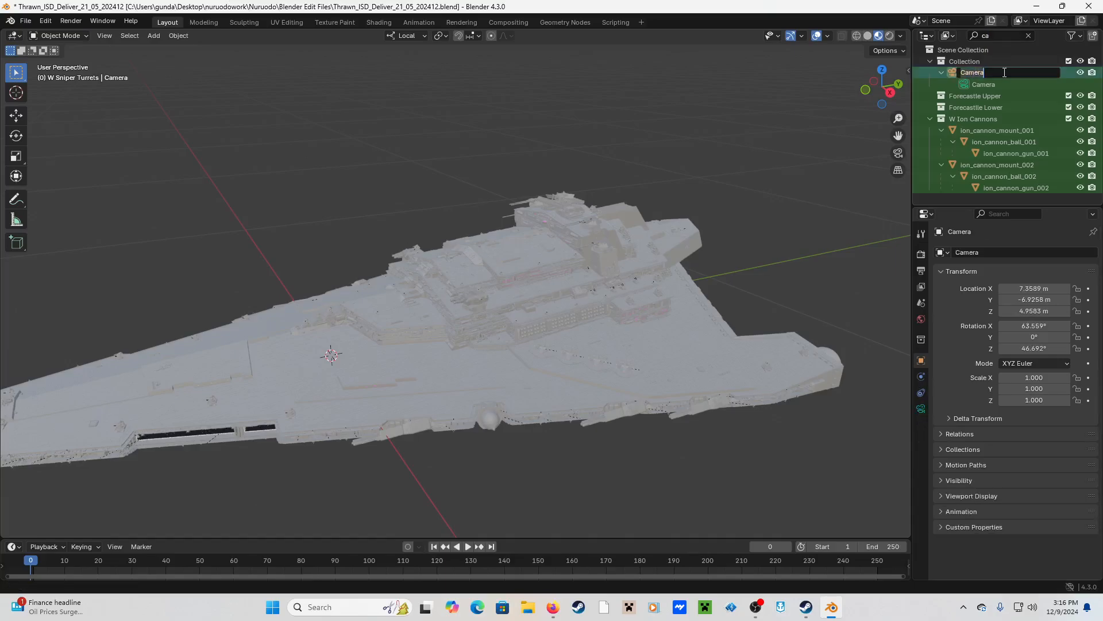
key(Return)
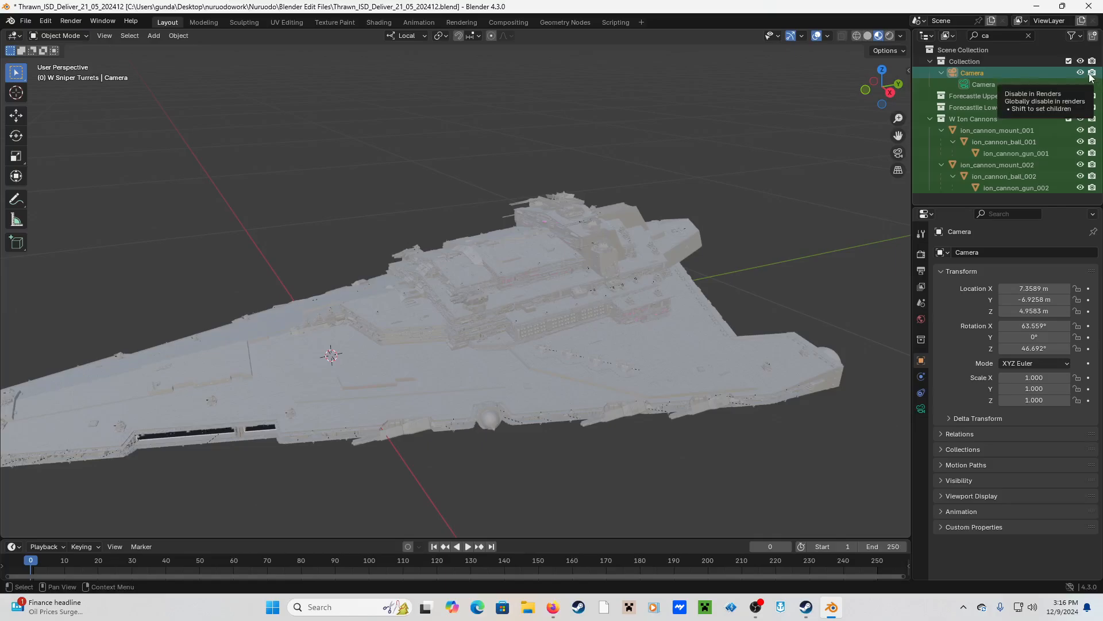
- Examine the camera's lens and transform properties, and locate and select the camera in the viewport
scroll(437, 235, down, 4)
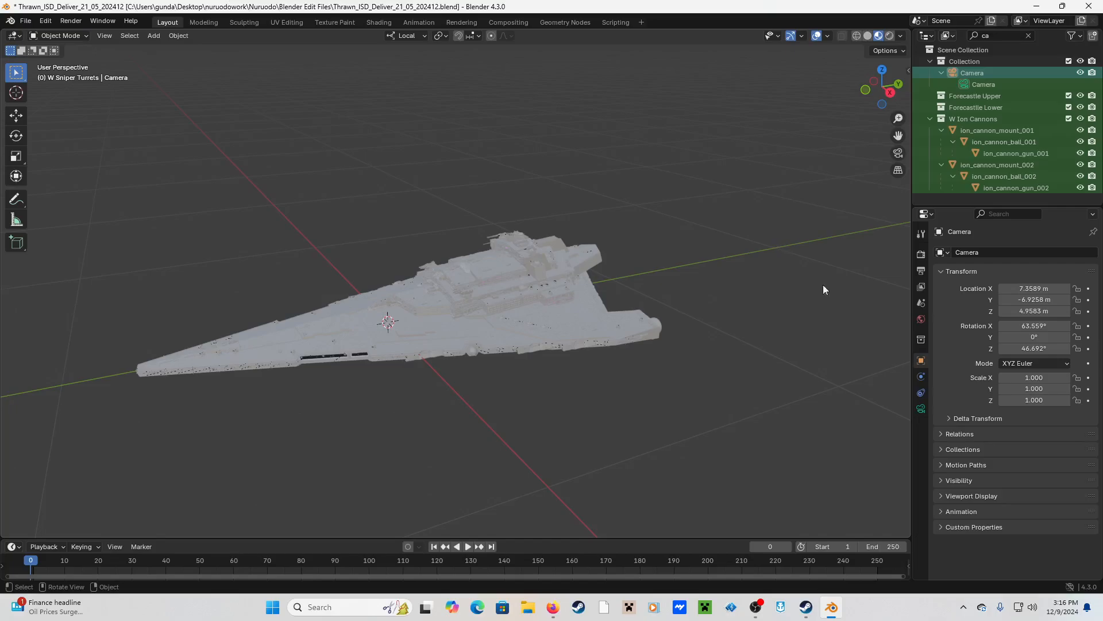
click(920, 410)
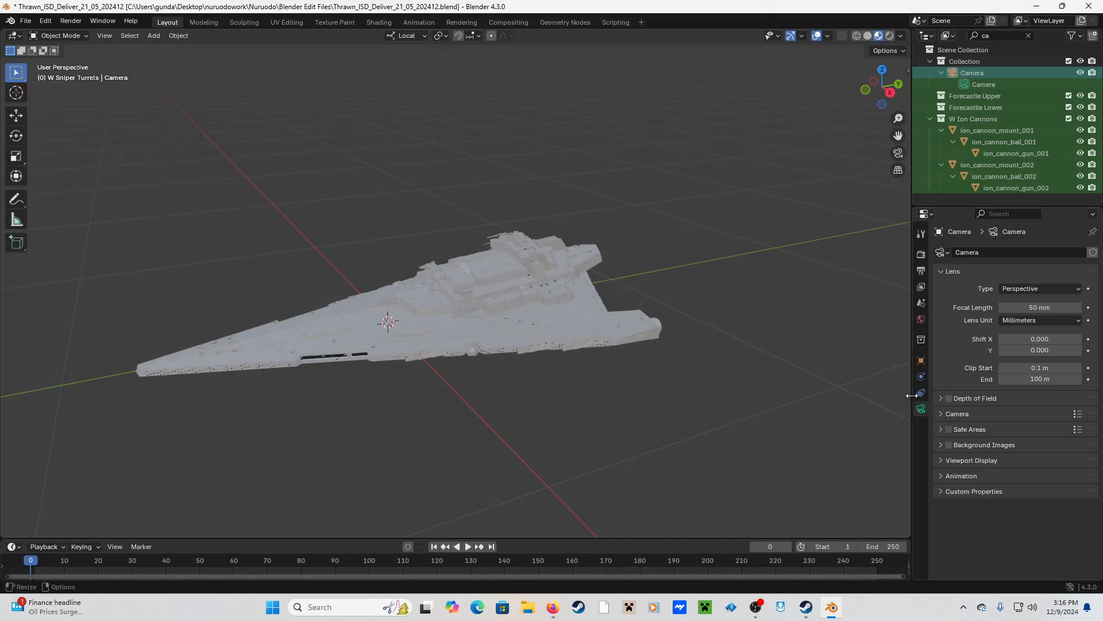
click(920, 362)
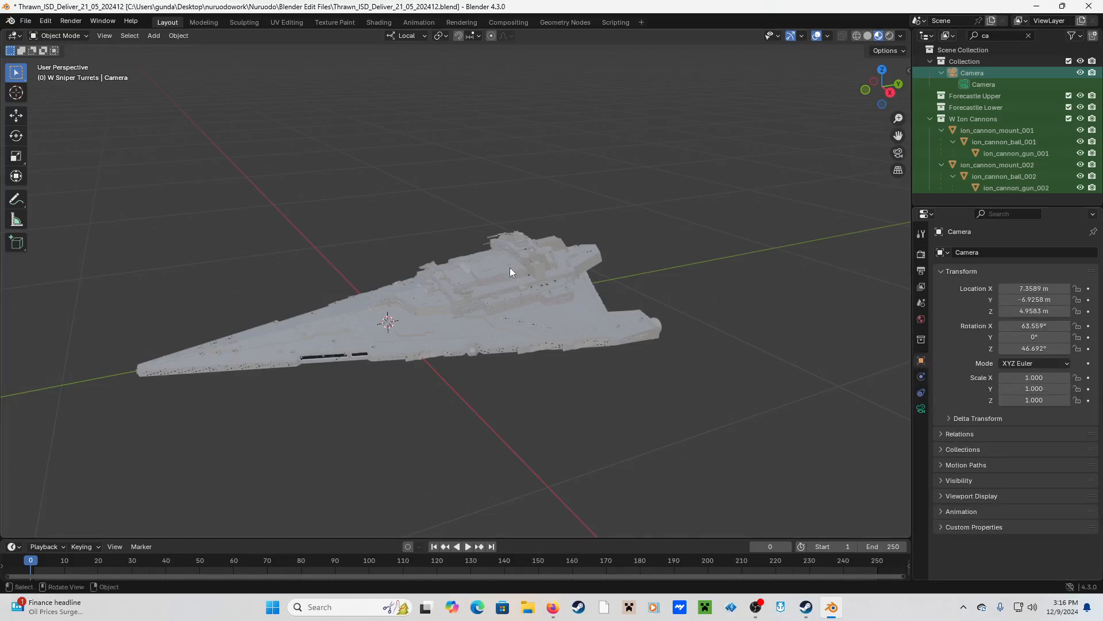
scroll(381, 283, down, 10)
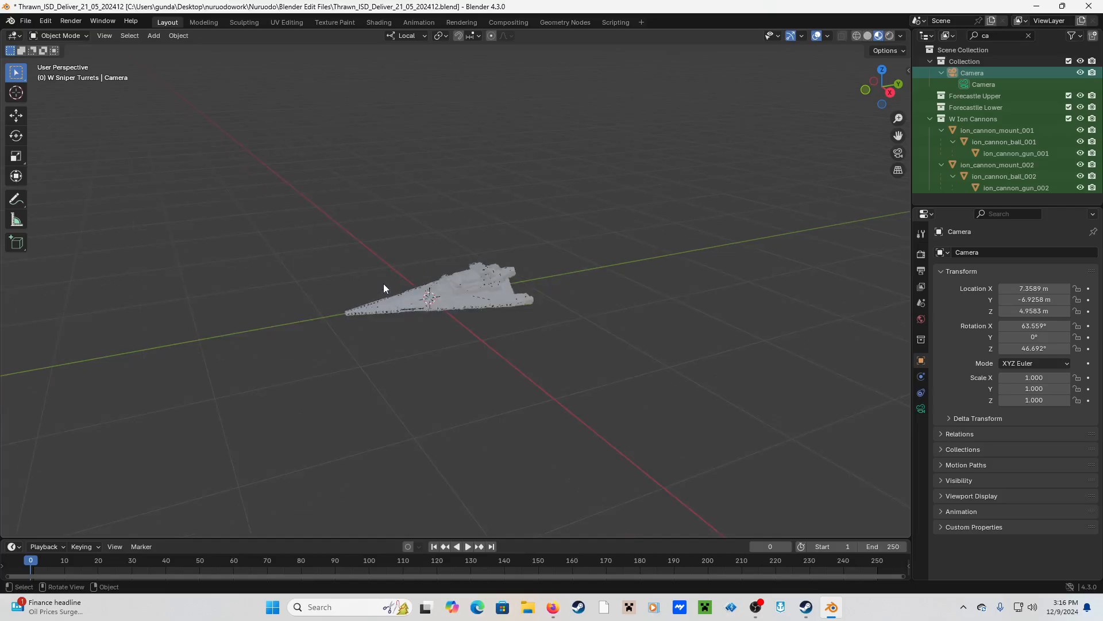
mouse_move(388, 283)
middle_down()
mouse_move(378, 271)
mouse_move(409, 282)
middle_up()
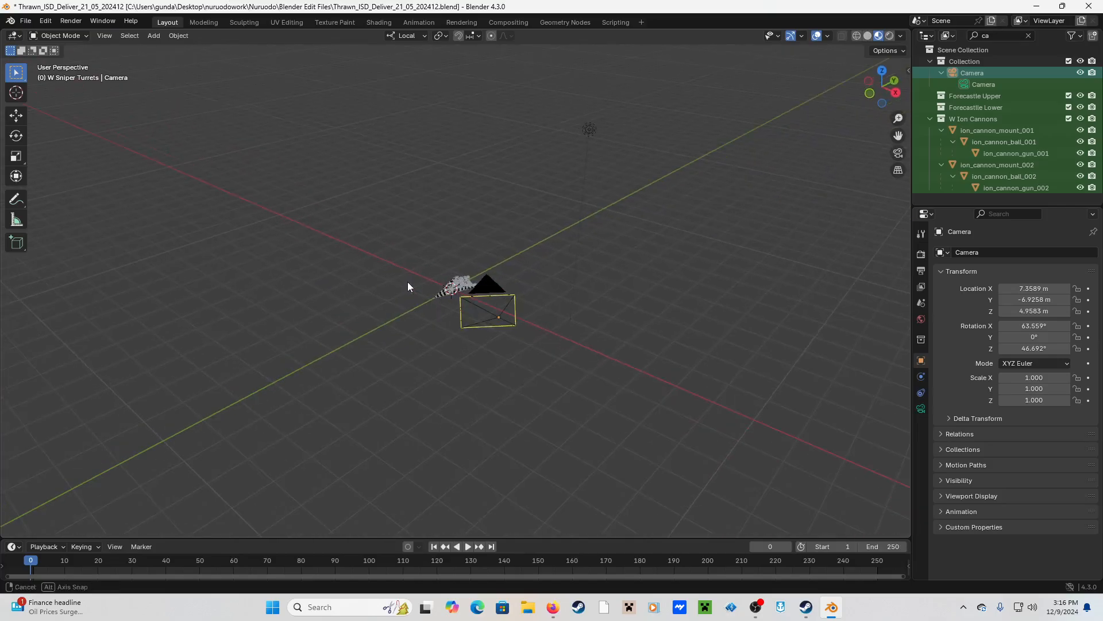
click(497, 318)
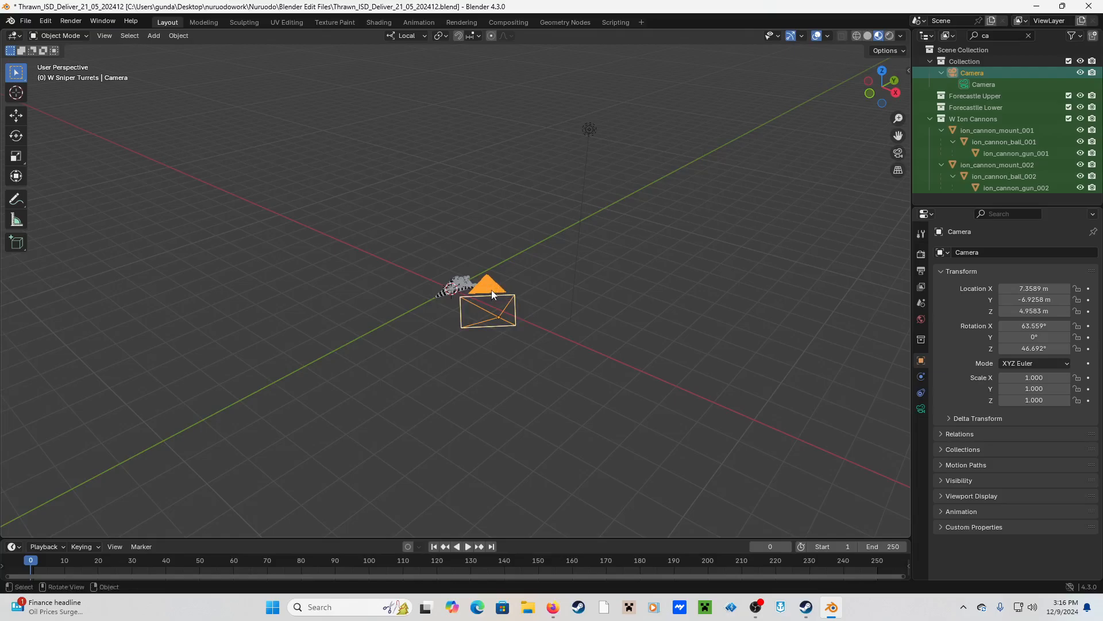
- Try to move the camera toward the ship directly in the viewport
drag(491, 291, 485, 273)
middle_drag(475, 264, 519, 264)
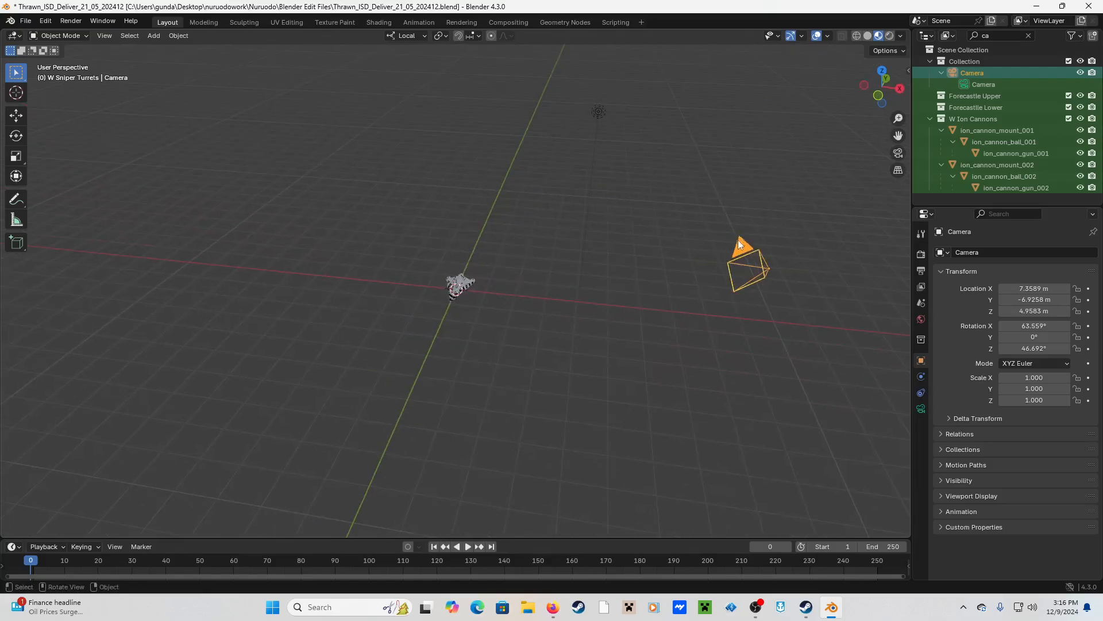
mouse_move(739, 245)
mouse_down()
mouse_move(553, 265)
mouse_move(739, 249)
mouse_up()
click(691, 320)
click(742, 250)
drag(743, 251, 681, 249)
click(723, 286)
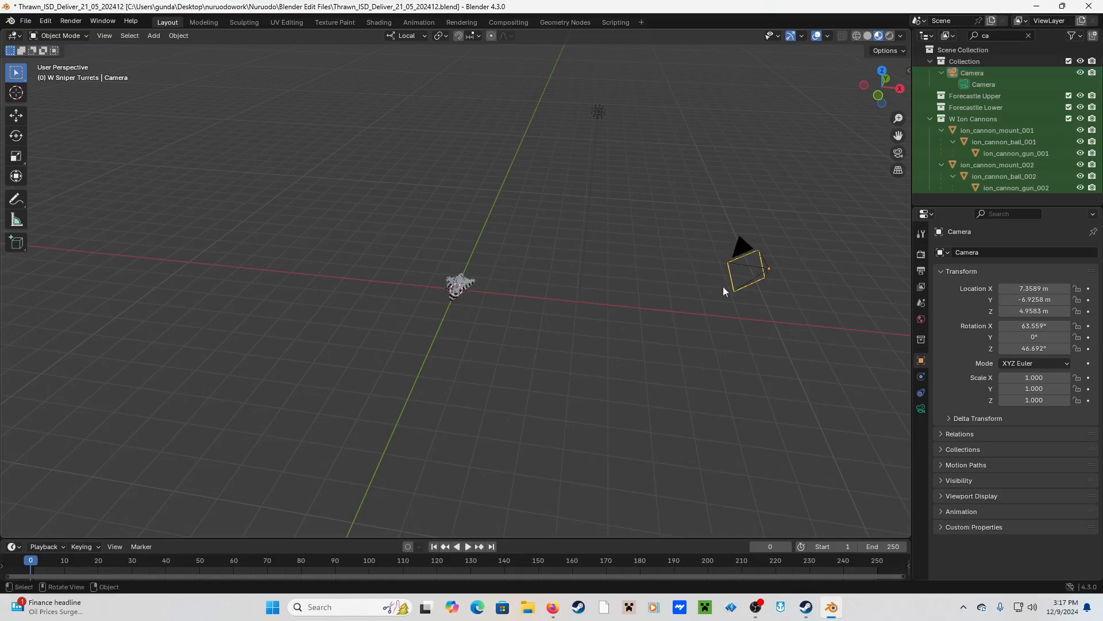
- Reselect the camera, try adjusting its frame toward the ship in the viewport, and undo the changes
drag(688, 301, 824, 185)
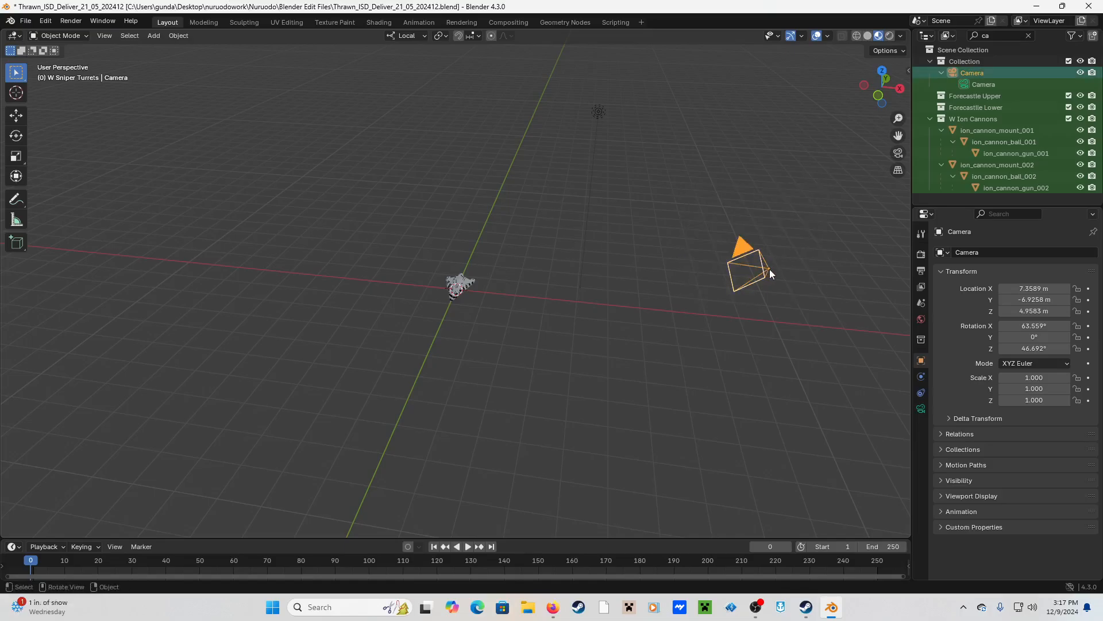
key(r)
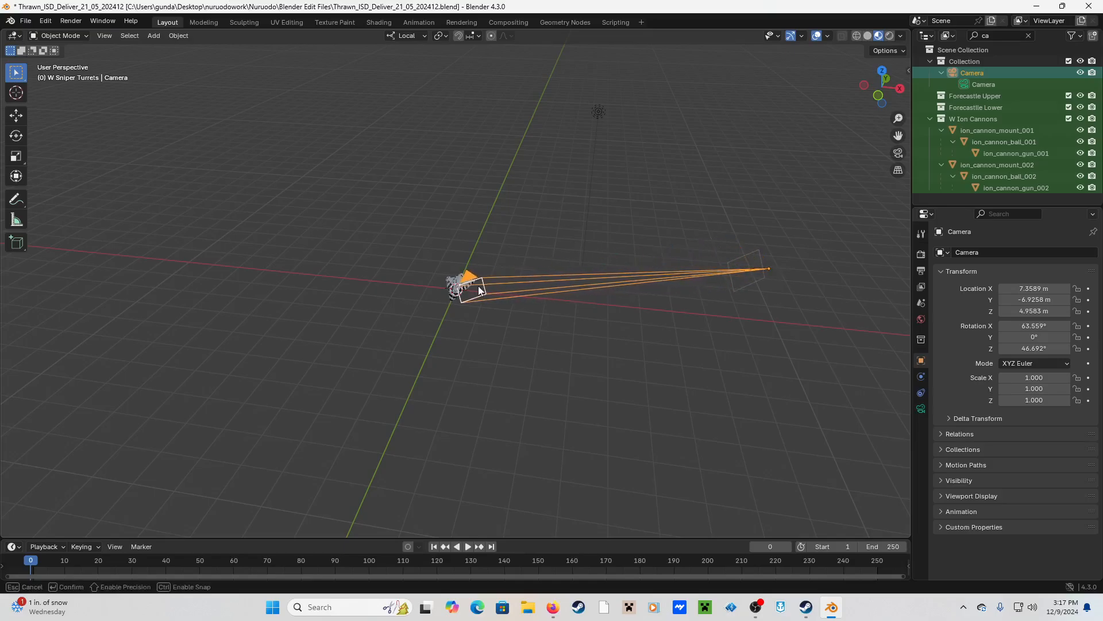
drag(478, 285, 724, 249)
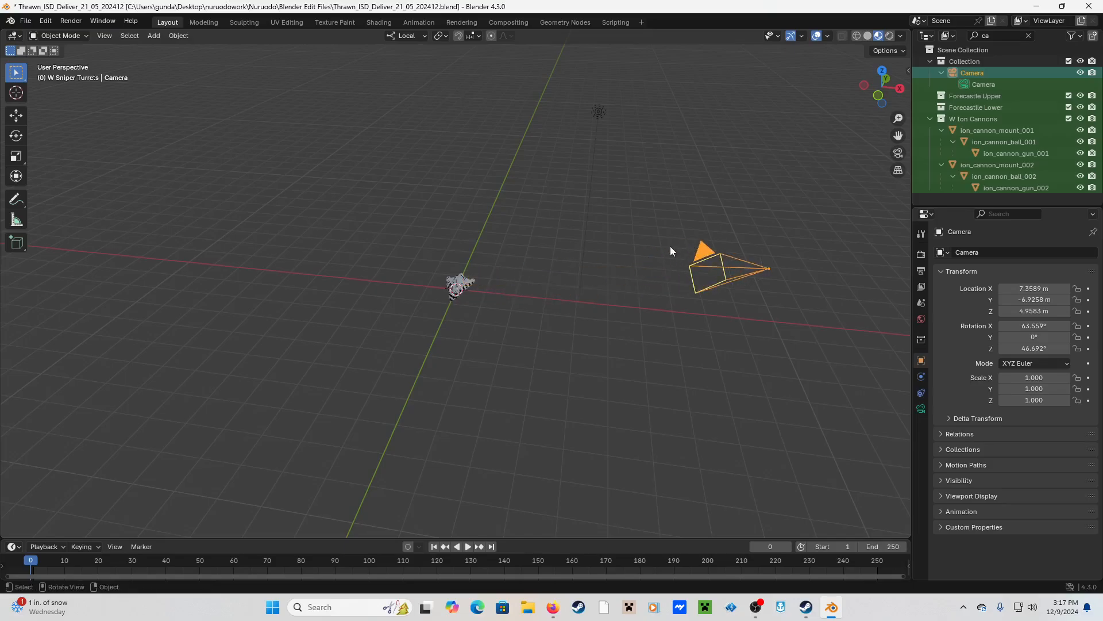
key(ctrl+z)
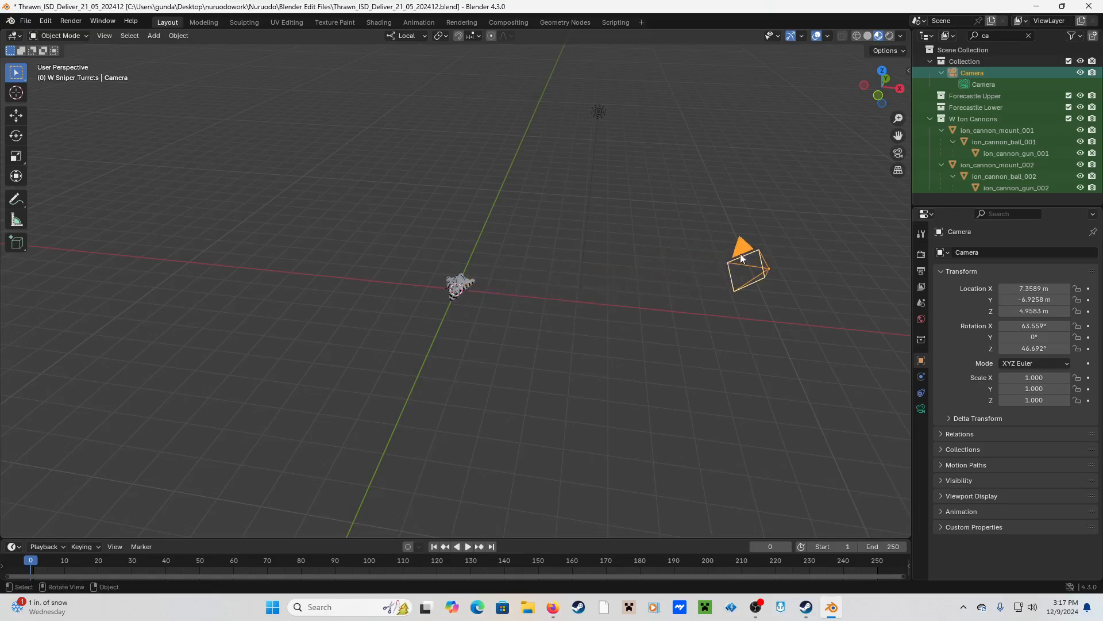
mouse_move(743, 253)
mouse_down()
mouse_move(694, 249)
mouse_move(728, 253)
mouse_up()
key(ctrl+z)
middle_drag(760, 305, 741, 308)
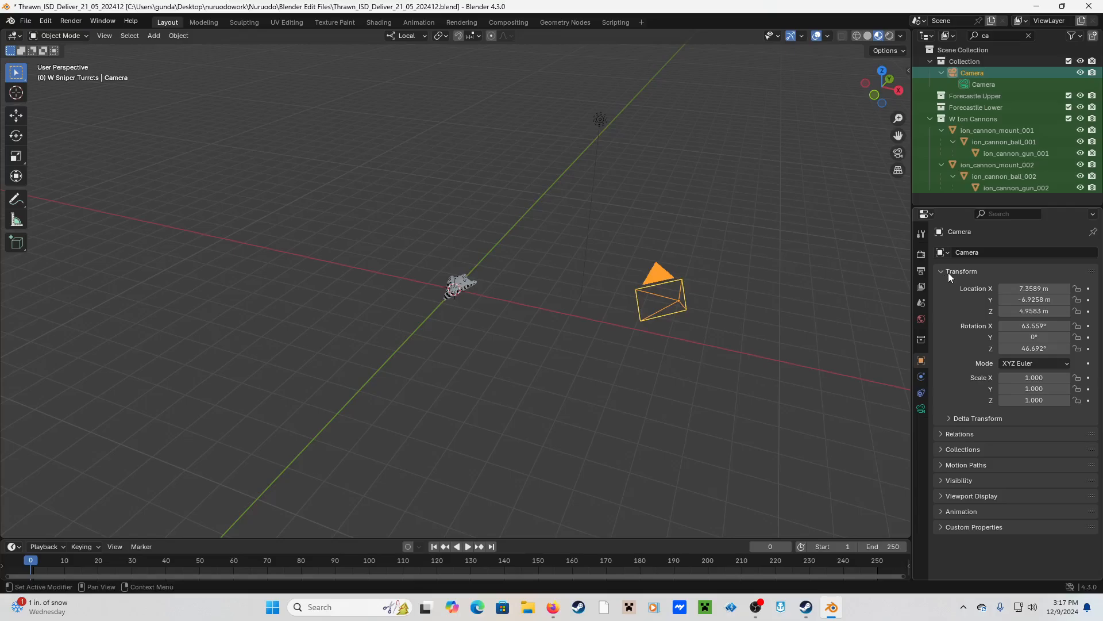
- Set the camera's X location to 5.3589 m and its Y location to -4.9258 m
click(1019, 288)
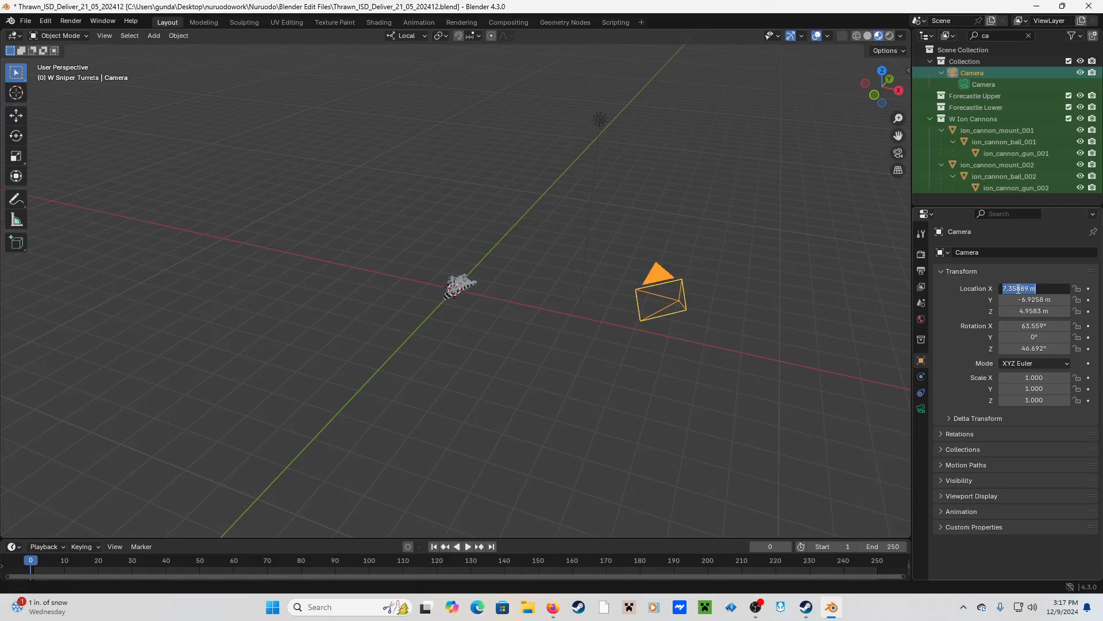
click(1004, 289)
text(6)
key(Return)
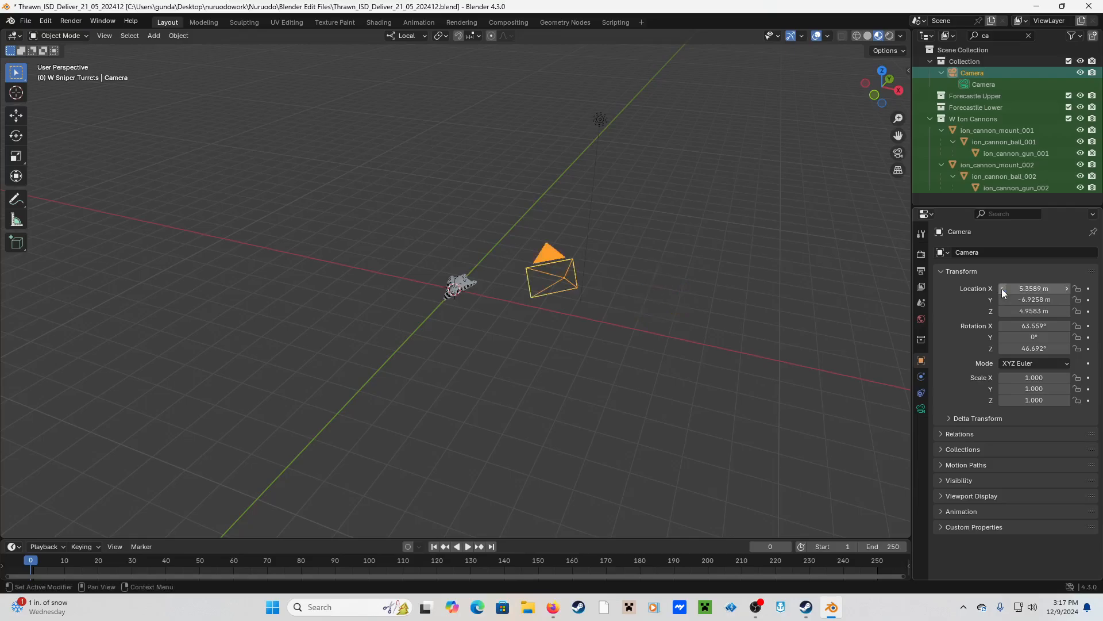
middle_drag(682, 327, 658, 330)
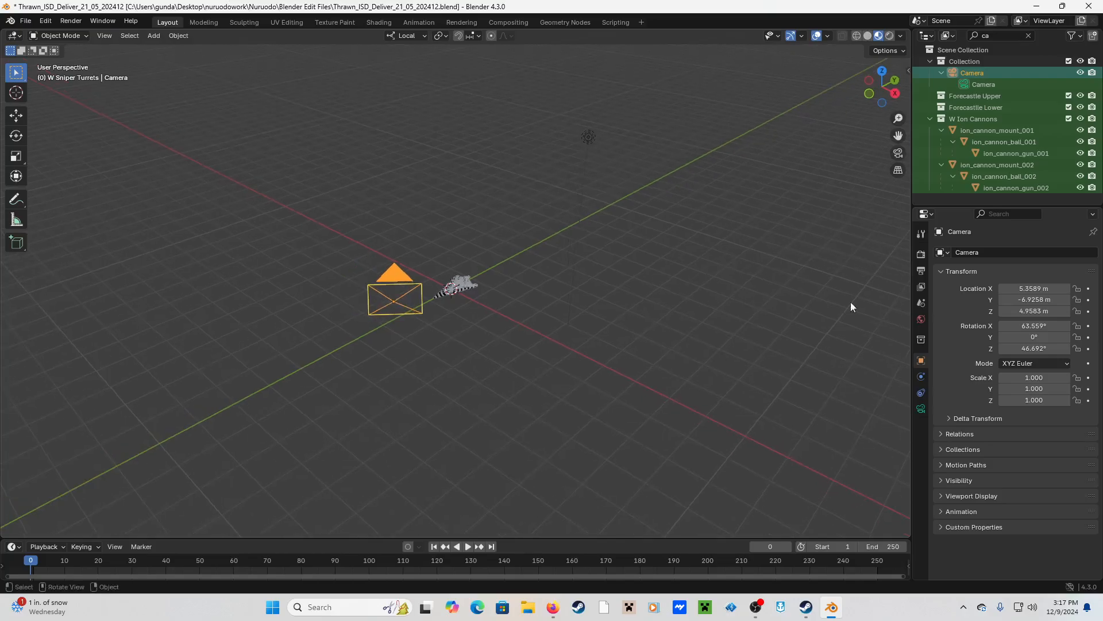
click(1023, 299)
click(1010, 300)
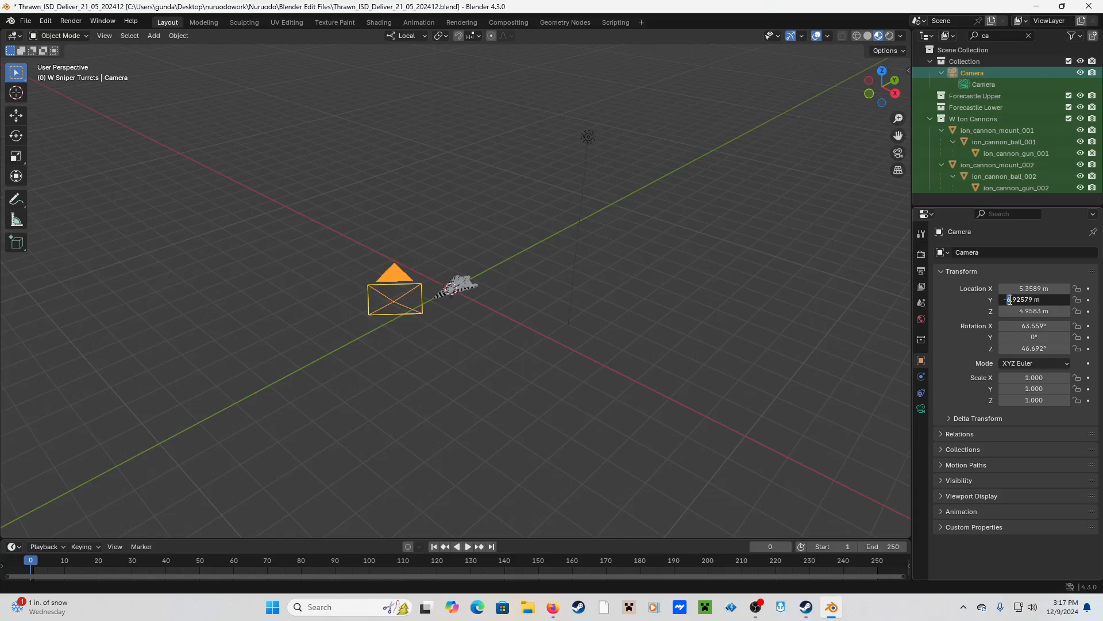
key(Return)
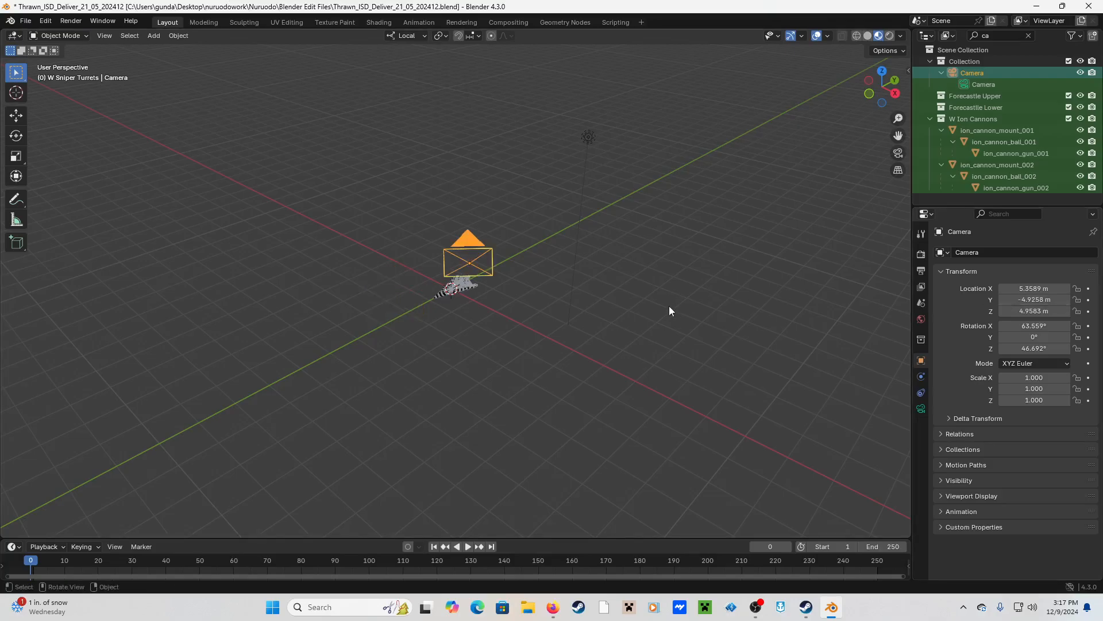
- Set the camera's Z location to 2.9583 m
click(1023, 314)
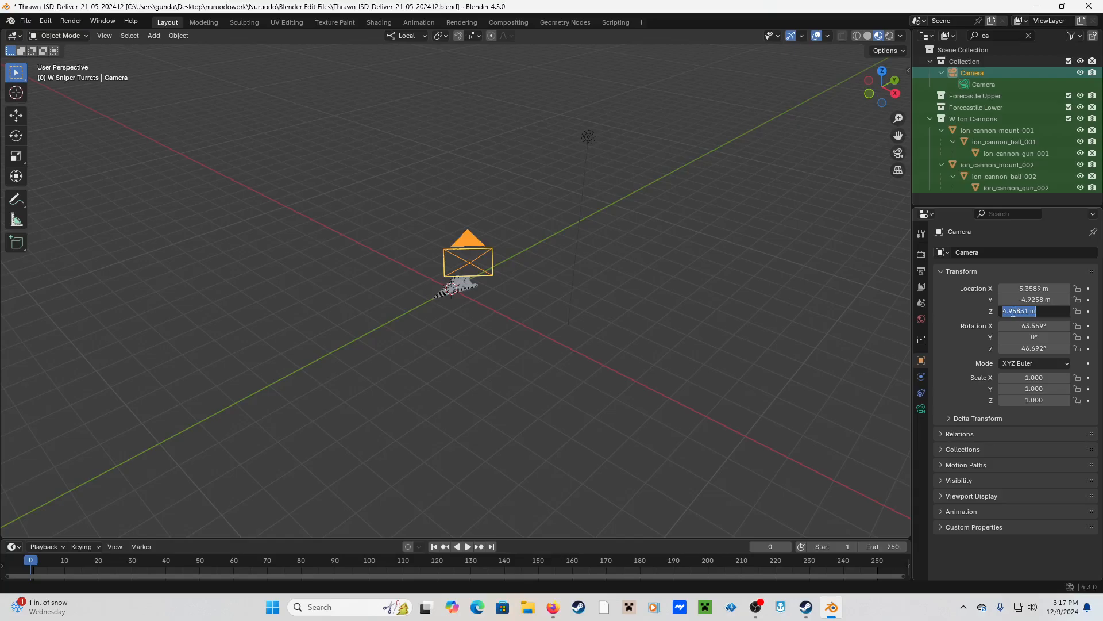
click(1006, 311)
key(Return)
- Set the camera's X location to 2.3589 m and its Y location to -1.9258 m
middle_drag(621, 344, 694, 326)
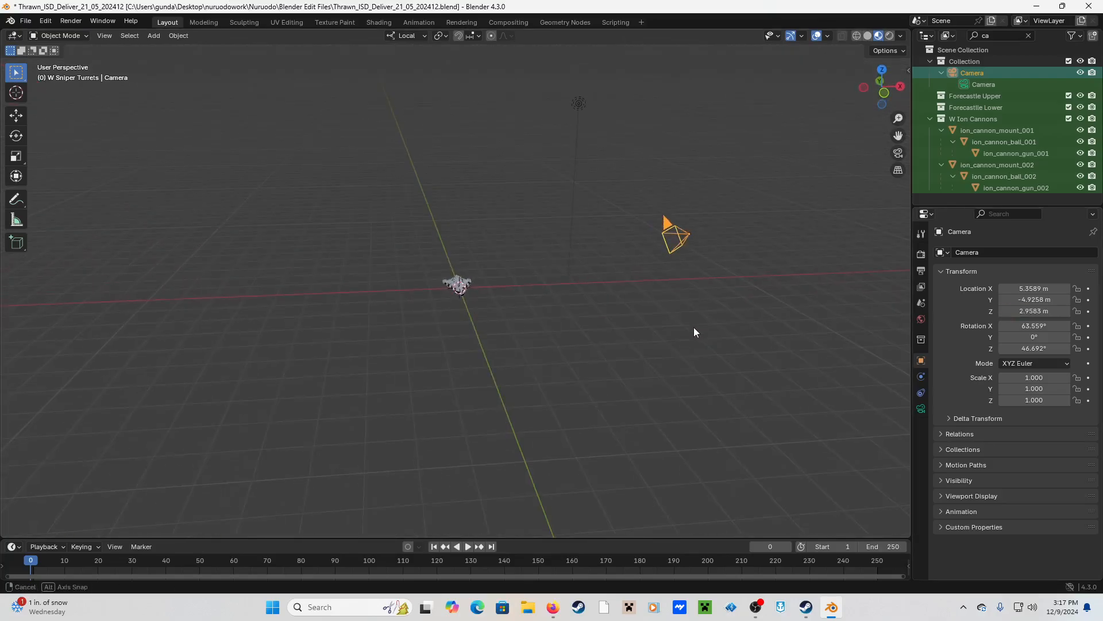
double_click(1010, 288)
click(1006, 288)
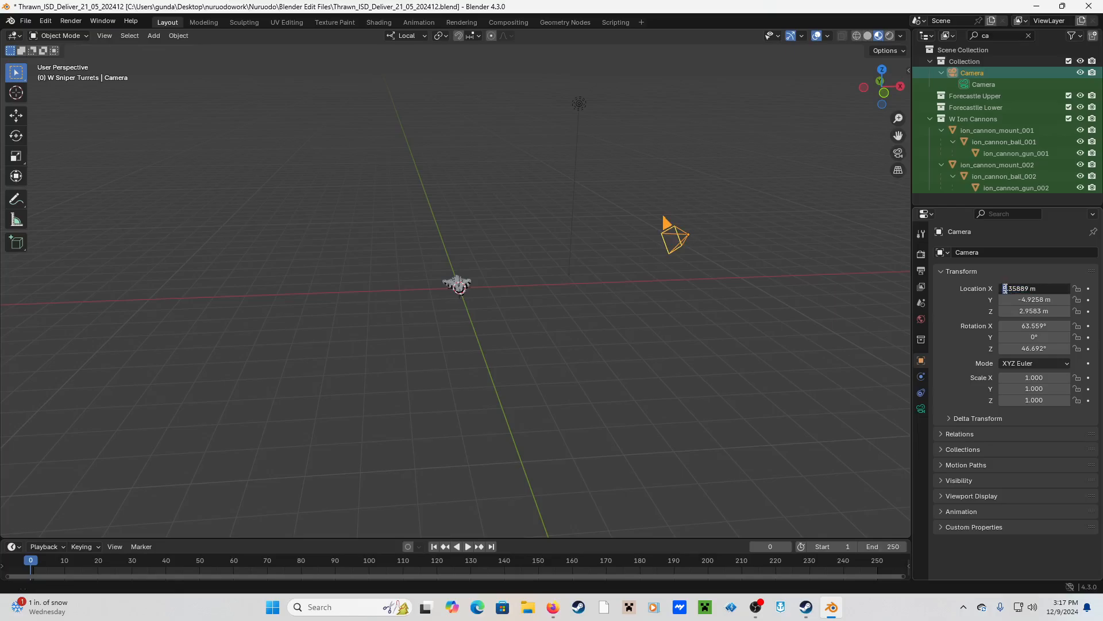
key(Return)
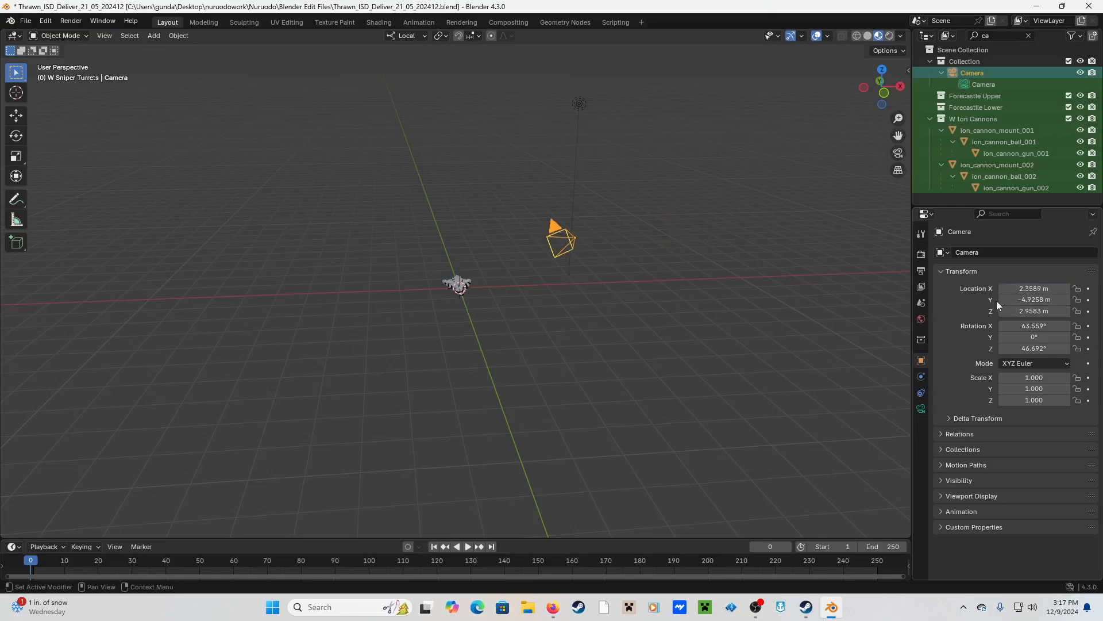
double_click(1020, 300)
click(1027, 299)
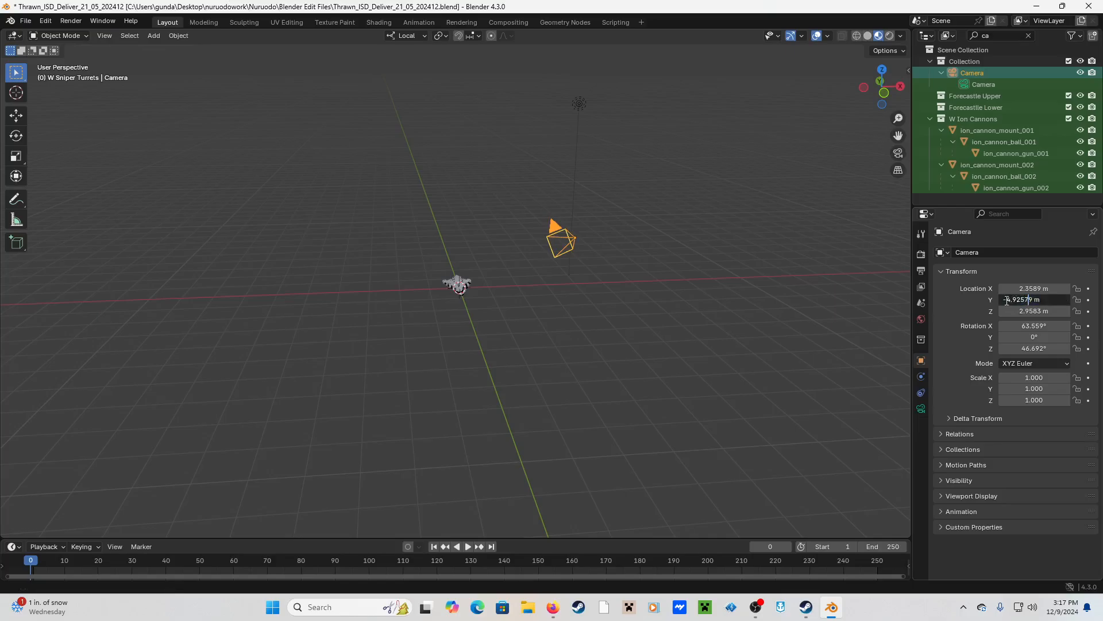
drag(1007, 300, 1009, 300)
text(1)
key(Return)
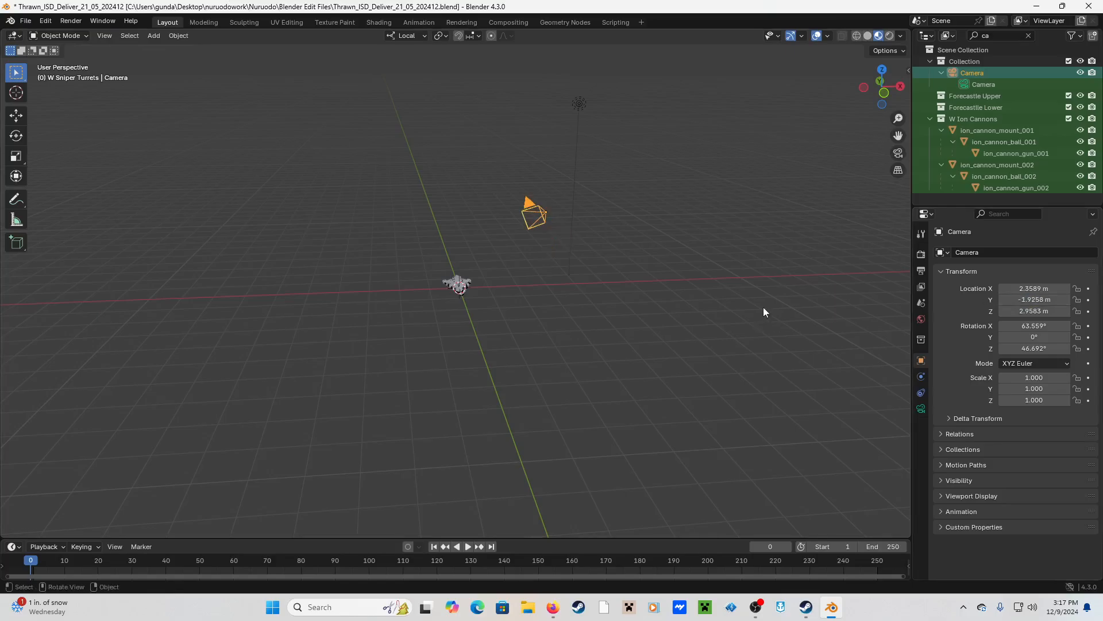
- Set the camera's Z location to 1.9583 m
middle_drag(763, 307, 718, 325)
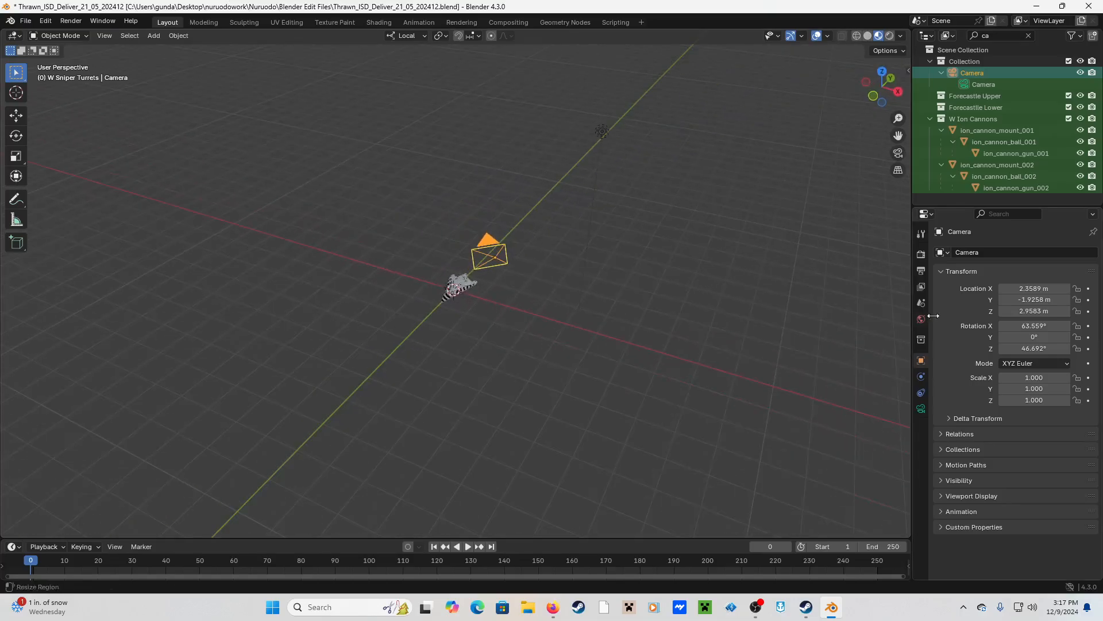
double_click(1019, 311)
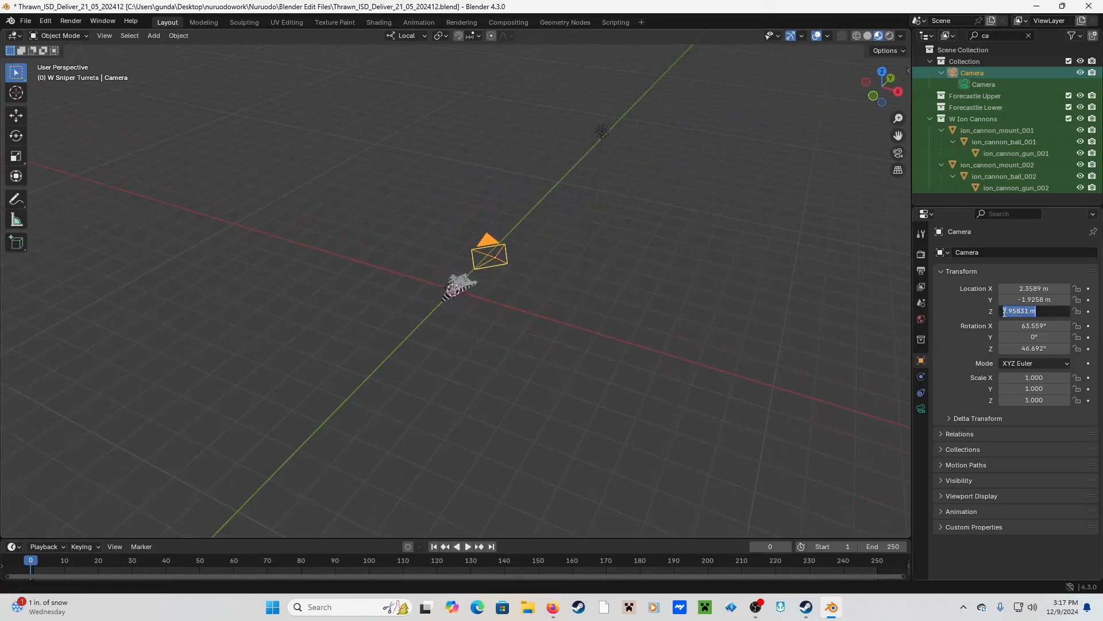
drag(1004, 311, 1007, 311)
text(1)
key(Return)
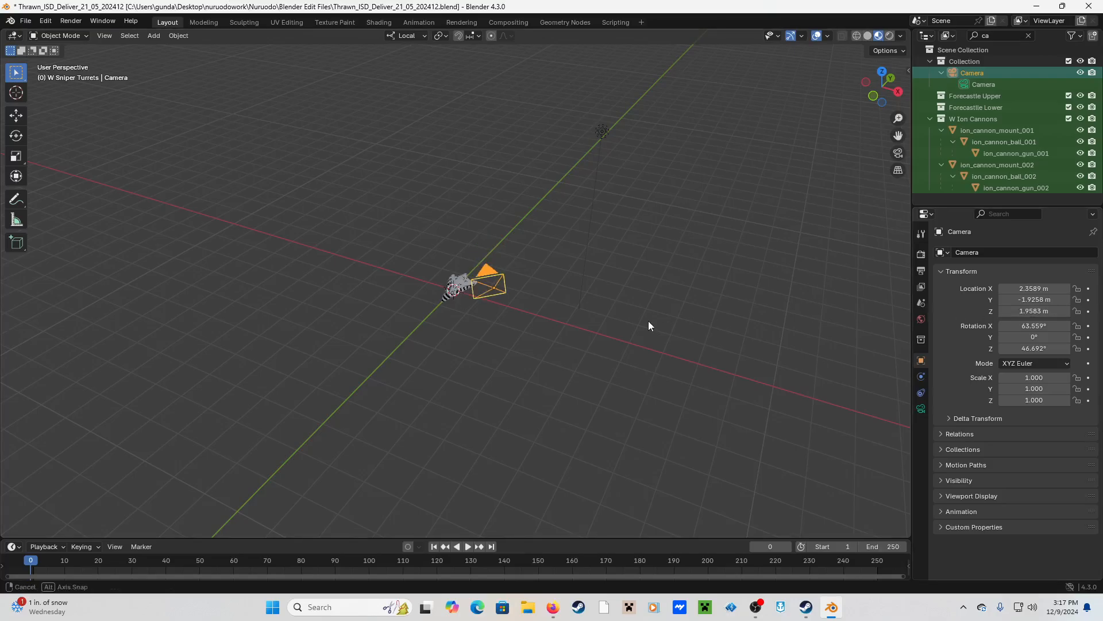
- Try to extend the camera's frame toward the ship directly in the viewport
middle_drag(648, 321, 681, 320)
scroll(557, 319, up, 3)
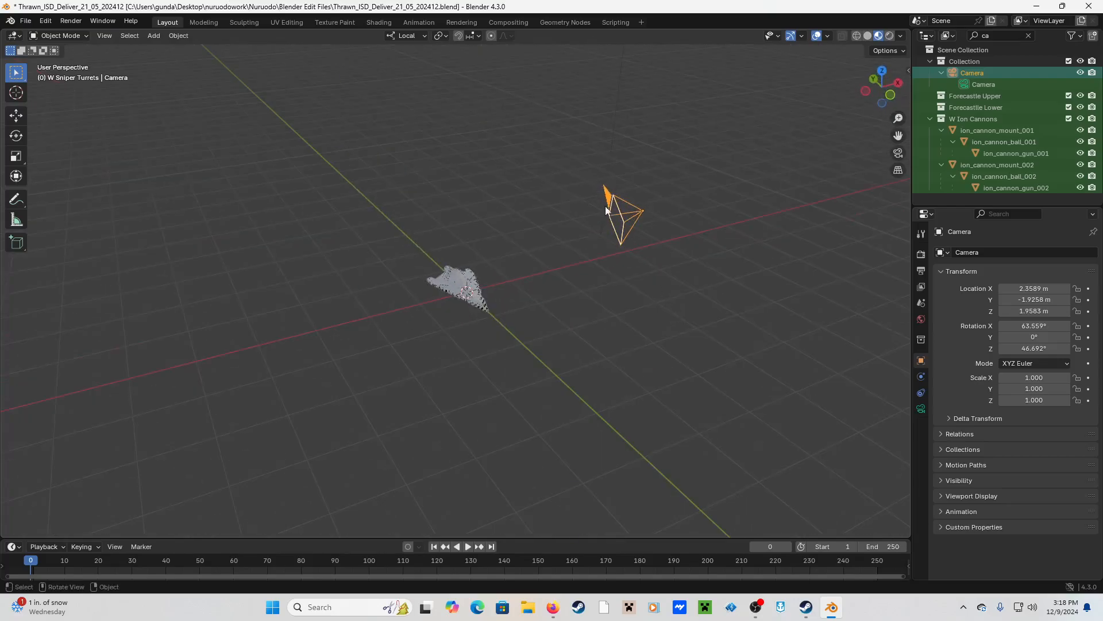
drag(611, 200, 522, 227)
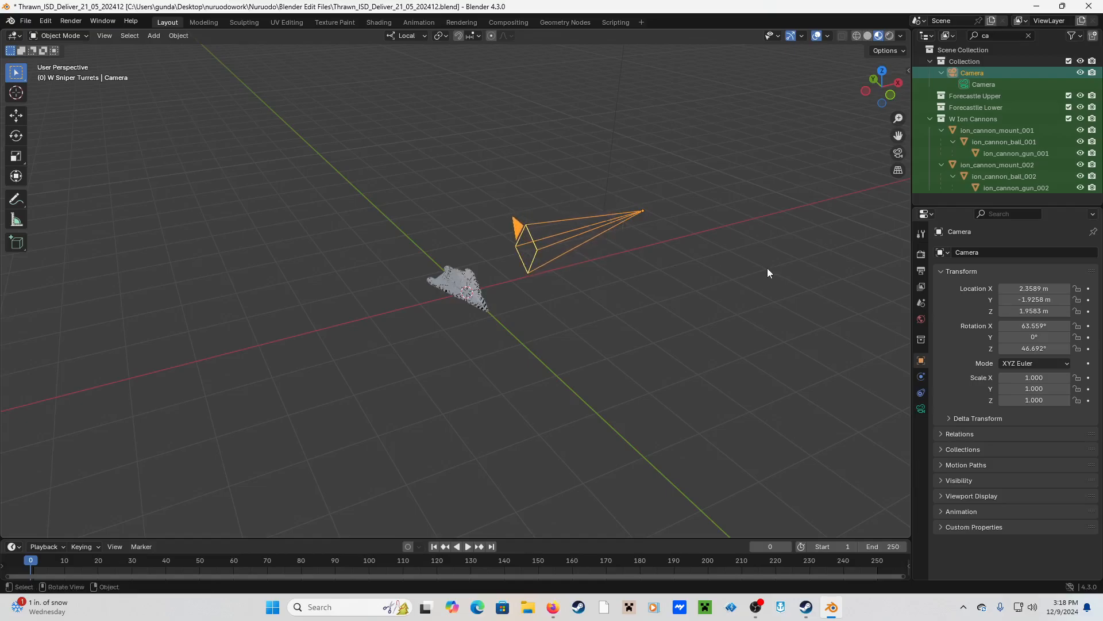
middle_drag(767, 268, 655, 279)
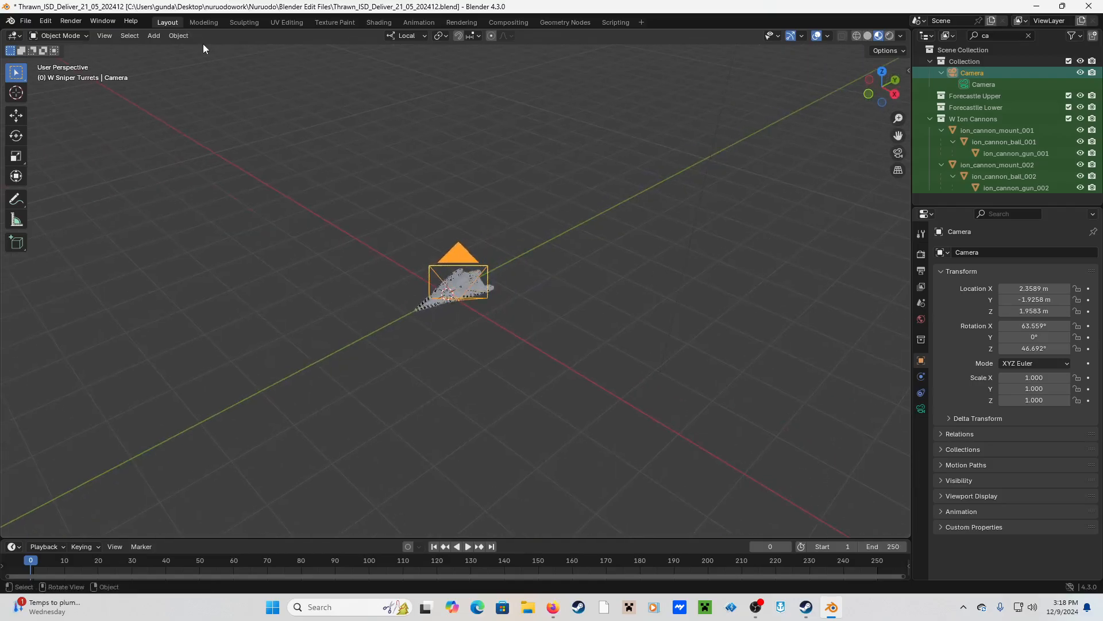
- Render a still image with the extended camera frame, inspect the ship's framing, and close the render
click(465, 20)
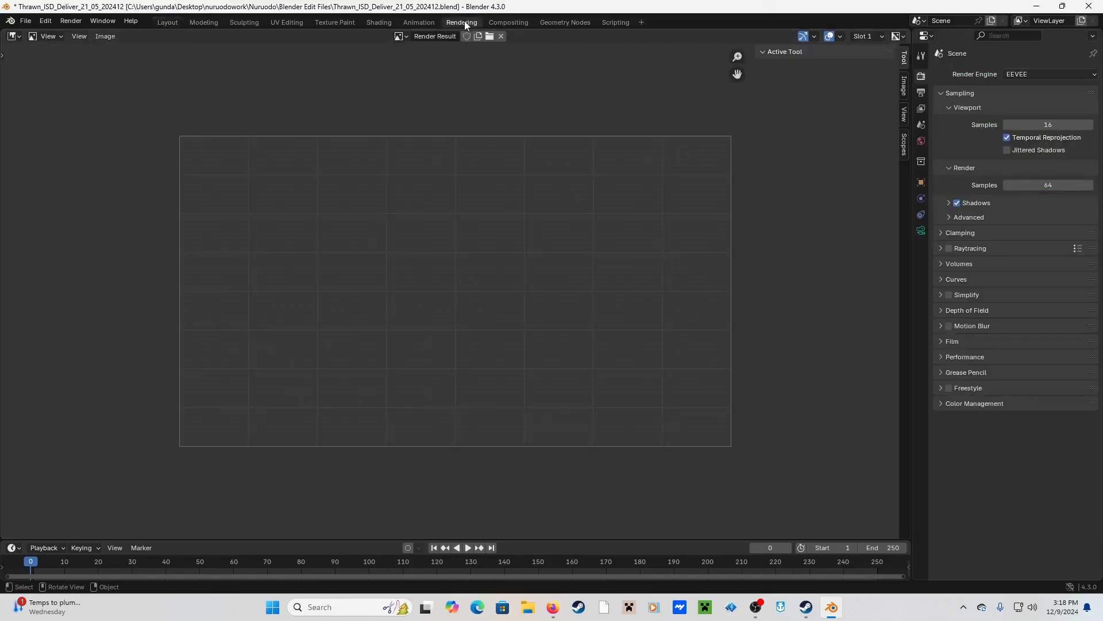
click(164, 22)
click(70, 20)
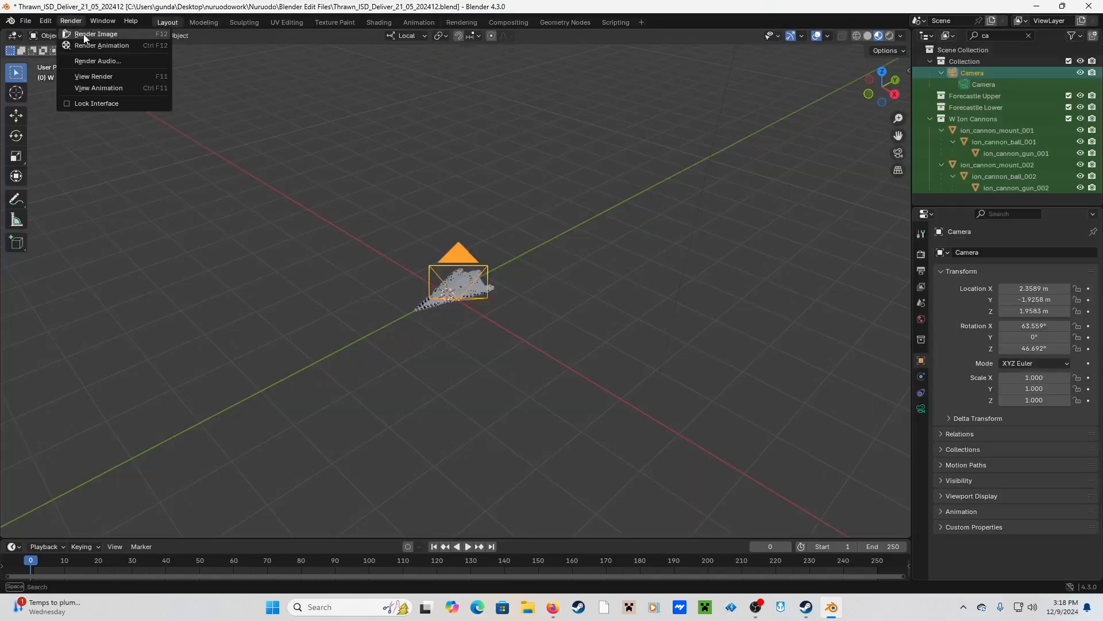
click(84, 33)
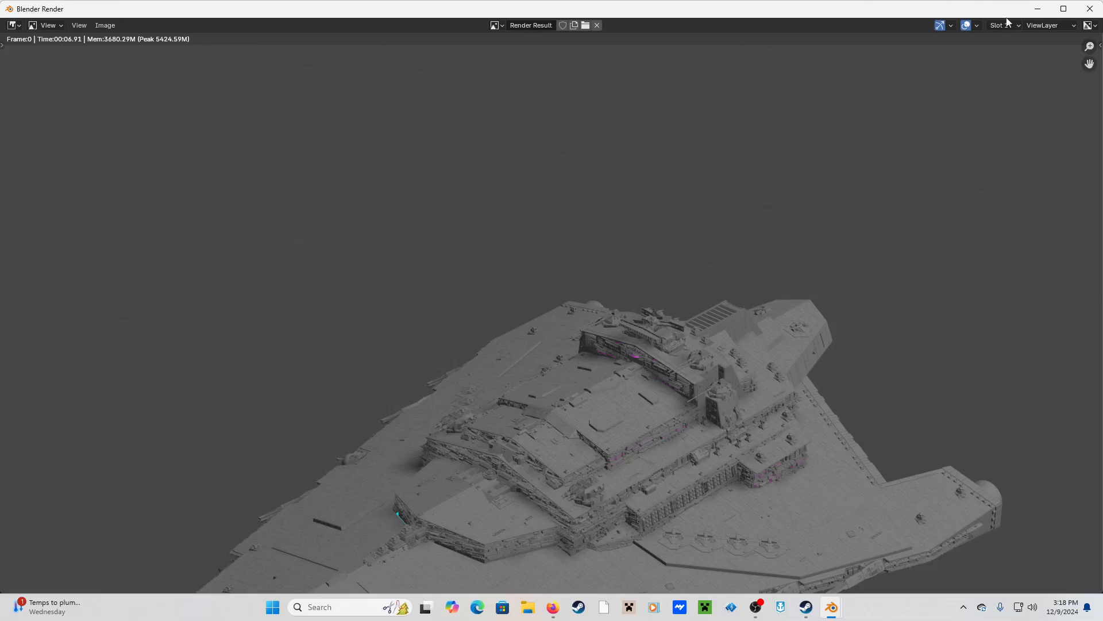
click(1087, 10)
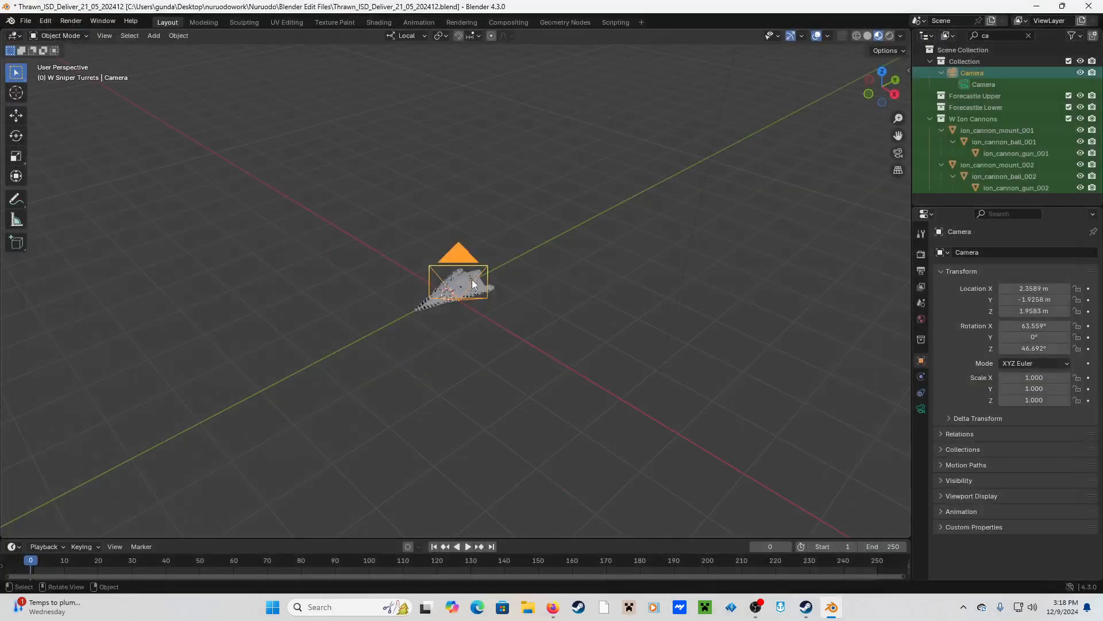
- Try to adjust the camera again in the viewport, and undo back to the original short camera frame
middle_drag(485, 325, 463, 316)
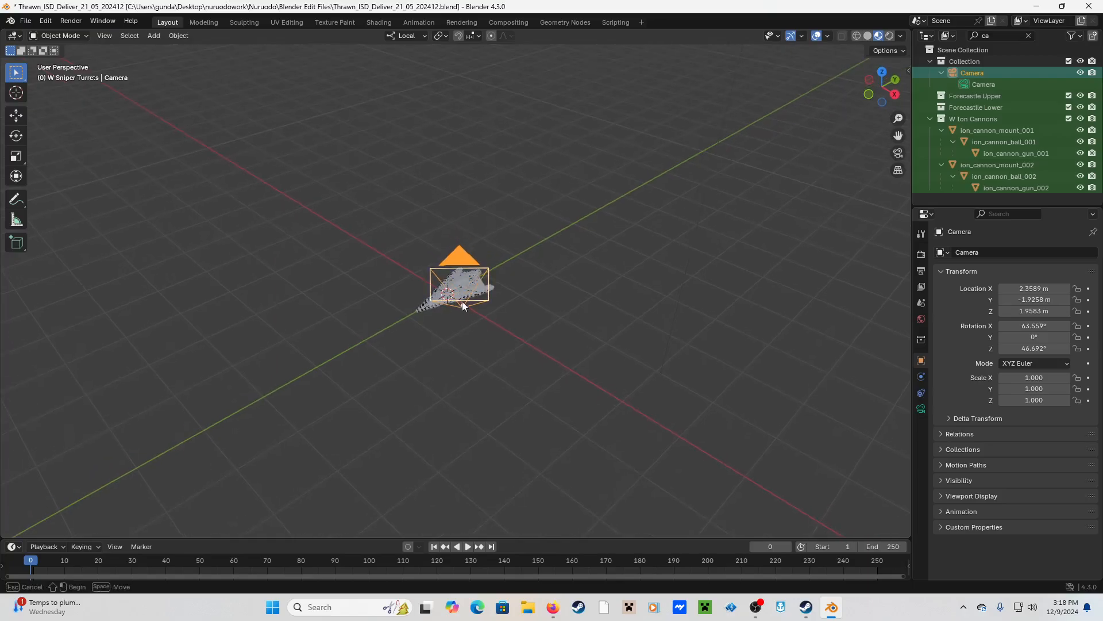
drag(462, 306, 461, 284)
drag(461, 246, 462, 247)
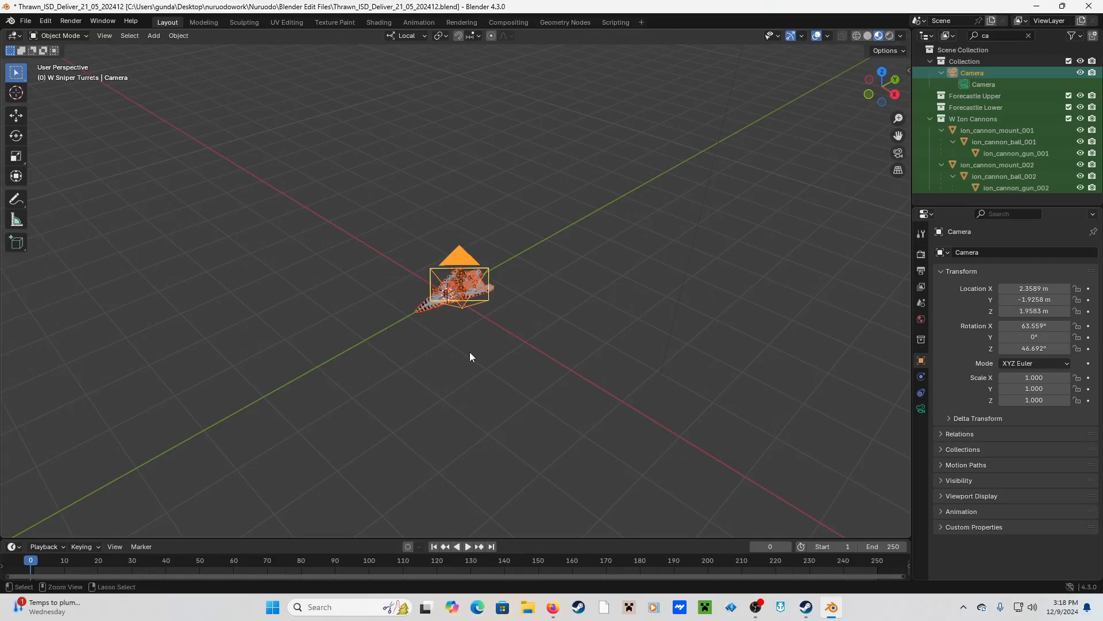
click(471, 352)
middle_drag(461, 357, 551, 366)
key(ctrl+z)
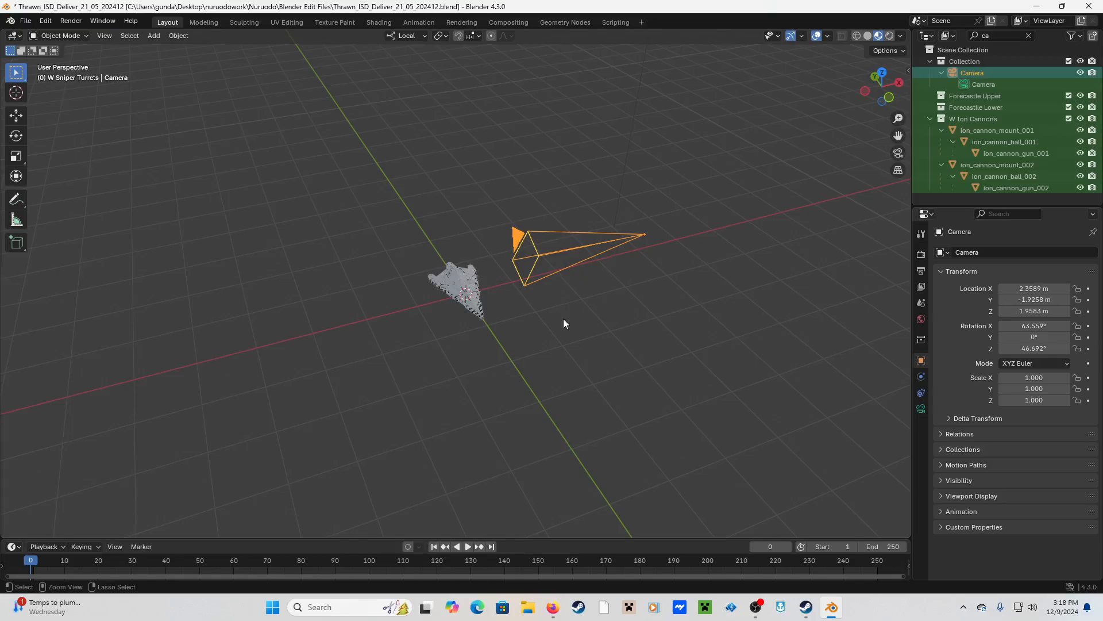
key(ctrl+z)
key(ctrl+z)
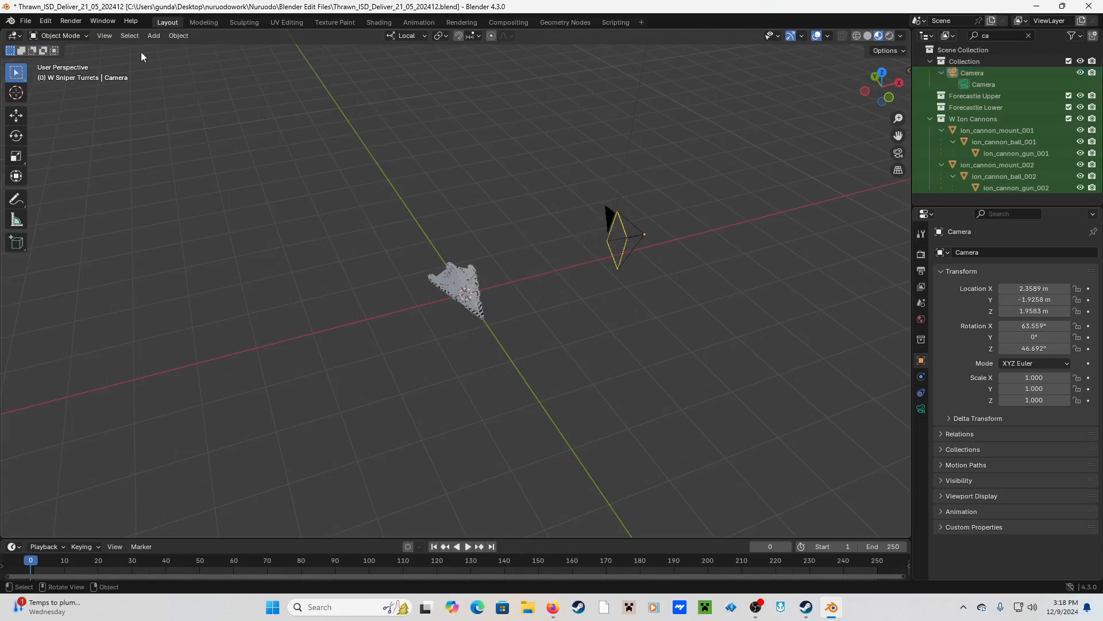
- Render a still image with the restored camera frame, check the result, and close it
click(81, 21)
click(101, 36)
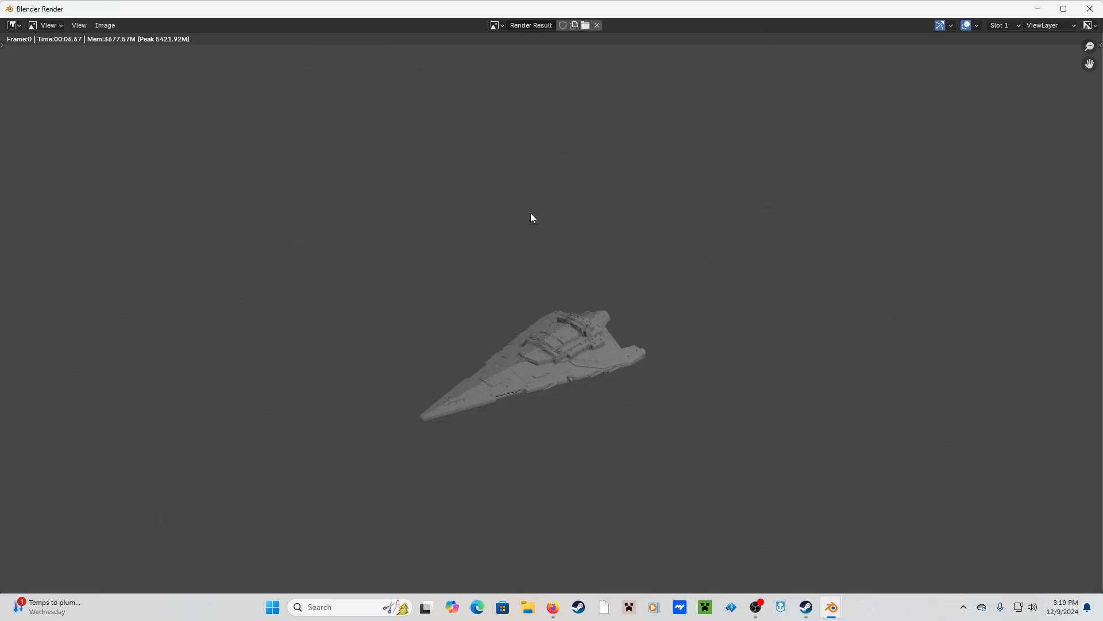
click(1089, 9)
- Examine the ship's underside, flank and upper deck up close for windows with missing textures
scroll(493, 277, up, 10)
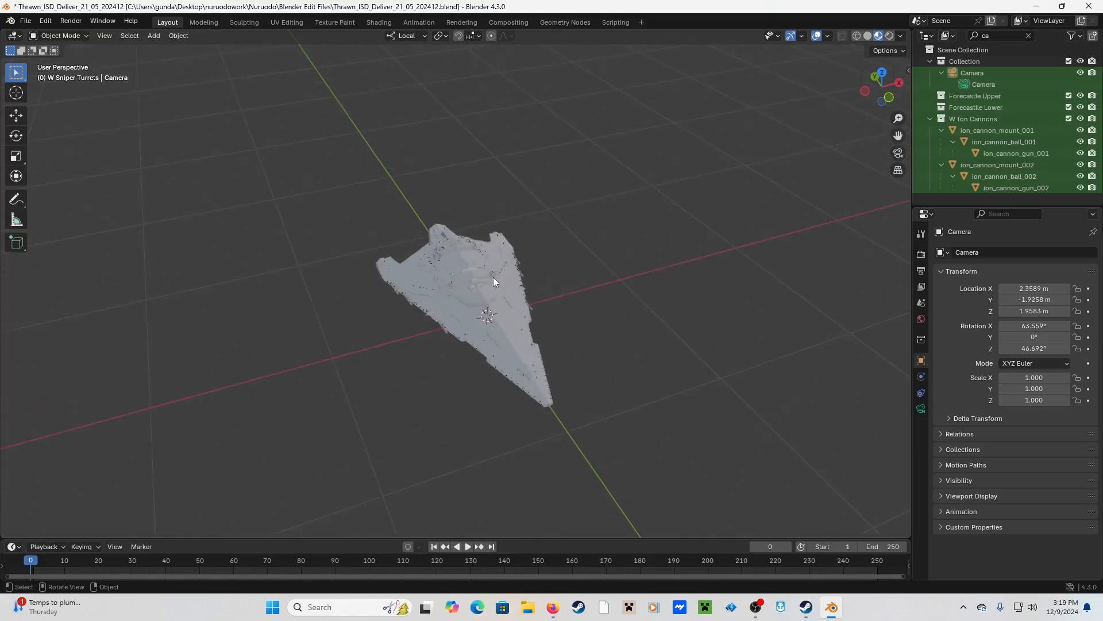
middle_drag(491, 276, 460, 235)
scroll(414, 255, up, 3)
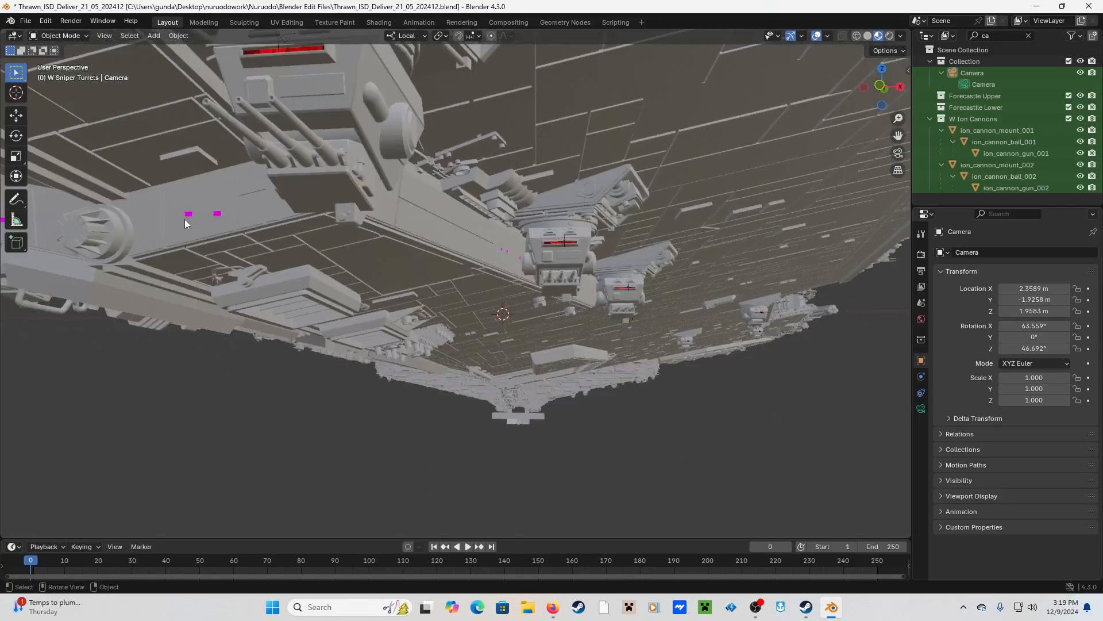
scroll(206, 228, down, 5)
middle_drag(226, 236, 365, 293)
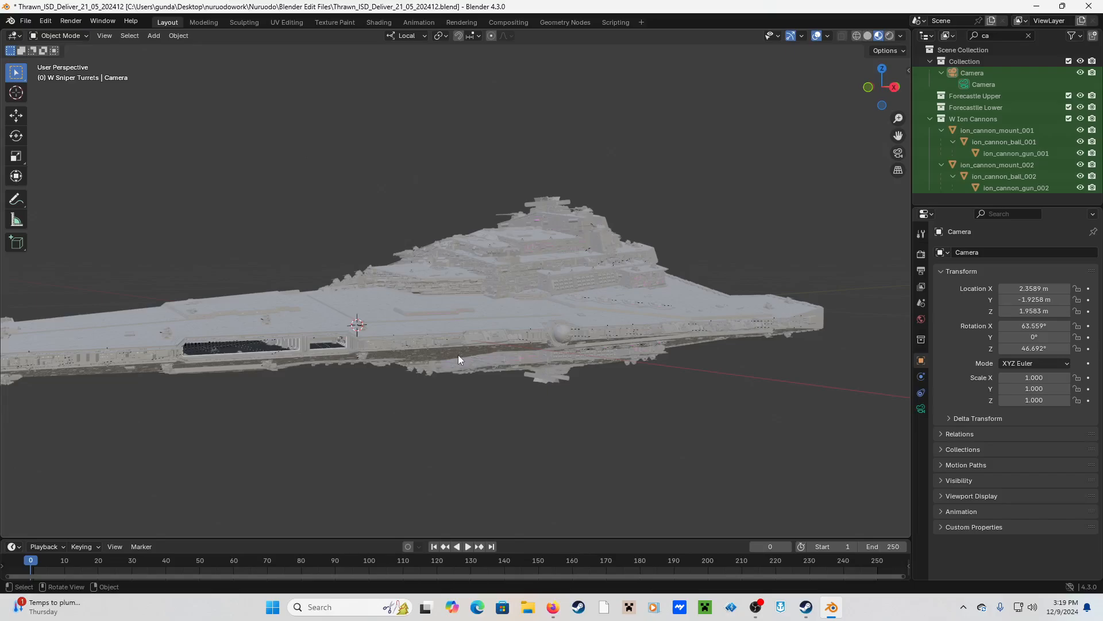
middle_drag(458, 359, 394, 356)
scroll(322, 328, up, 4)
scroll(429, 337, up, 3)
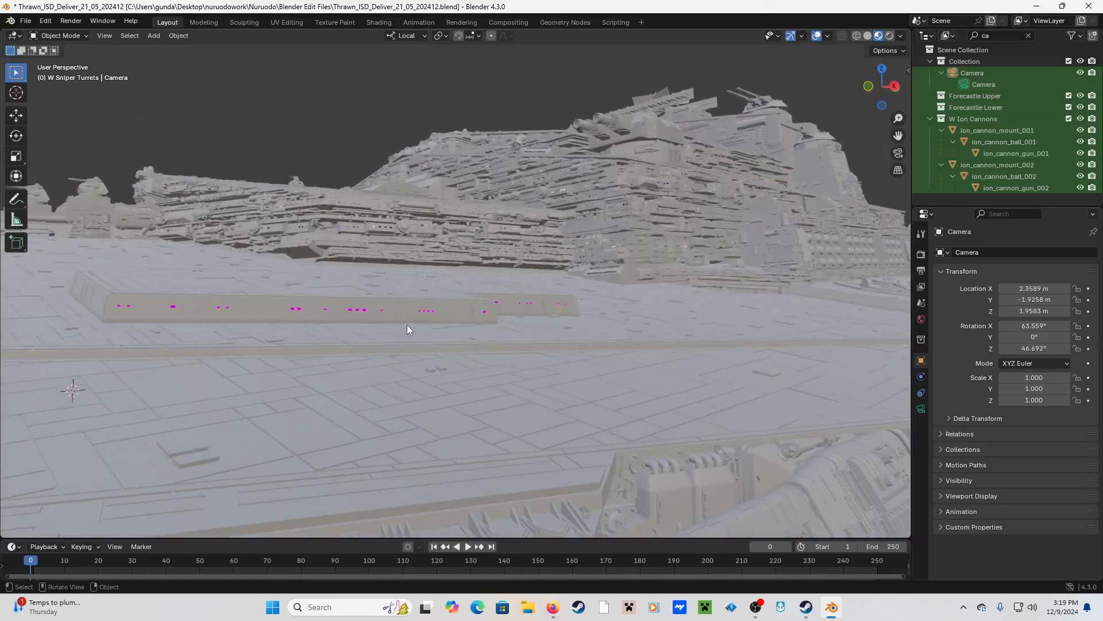
- Select the magenta windows of the midship deckhouse and bring up their white_window_light.007 material in the shader editor
click(364, 311)
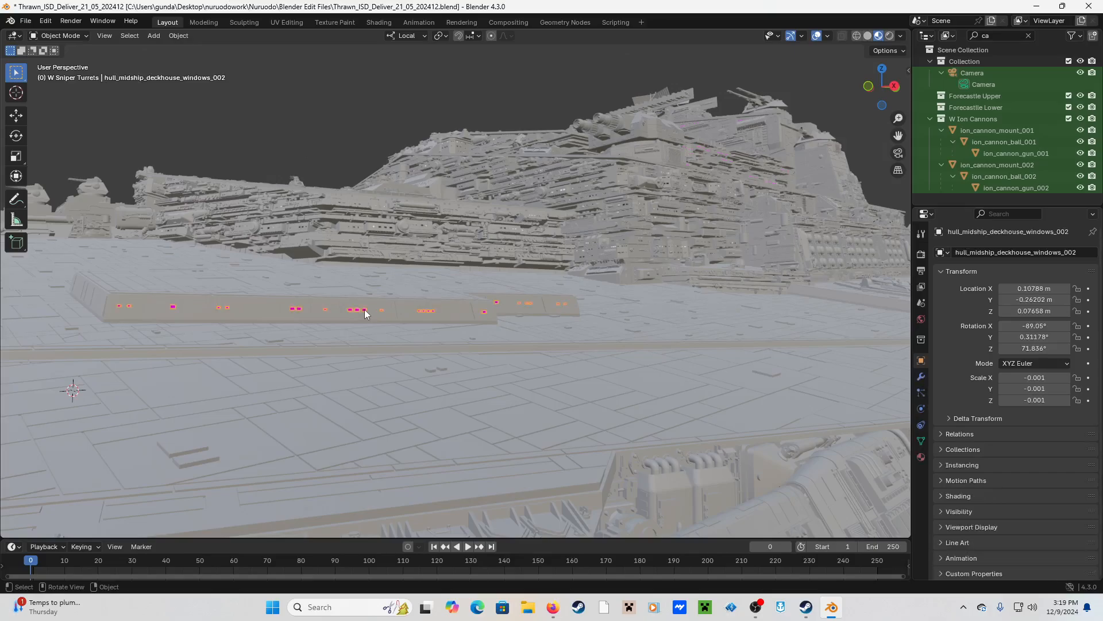
click(381, 22)
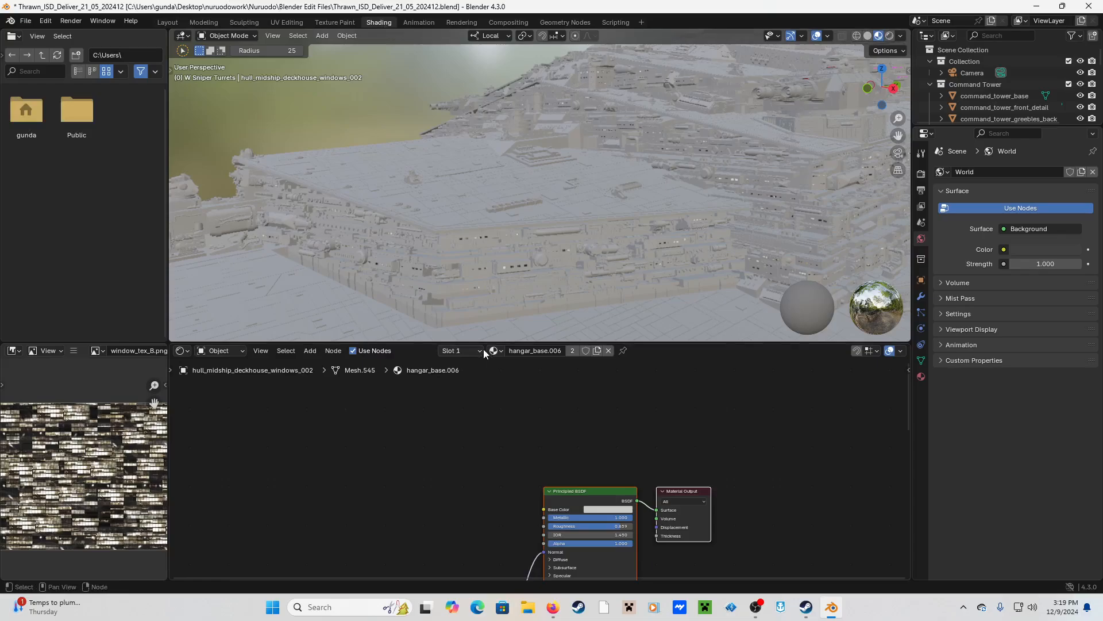
scroll(442, 275, down, 4)
scroll(446, 259, down, 1)
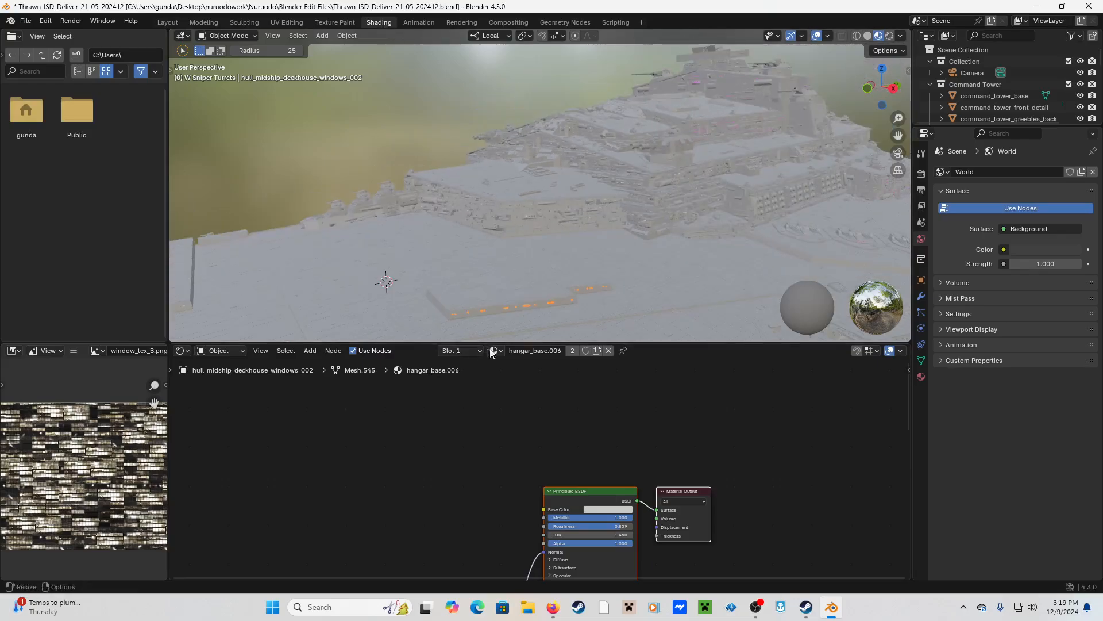
click(474, 351)
click(445, 386)
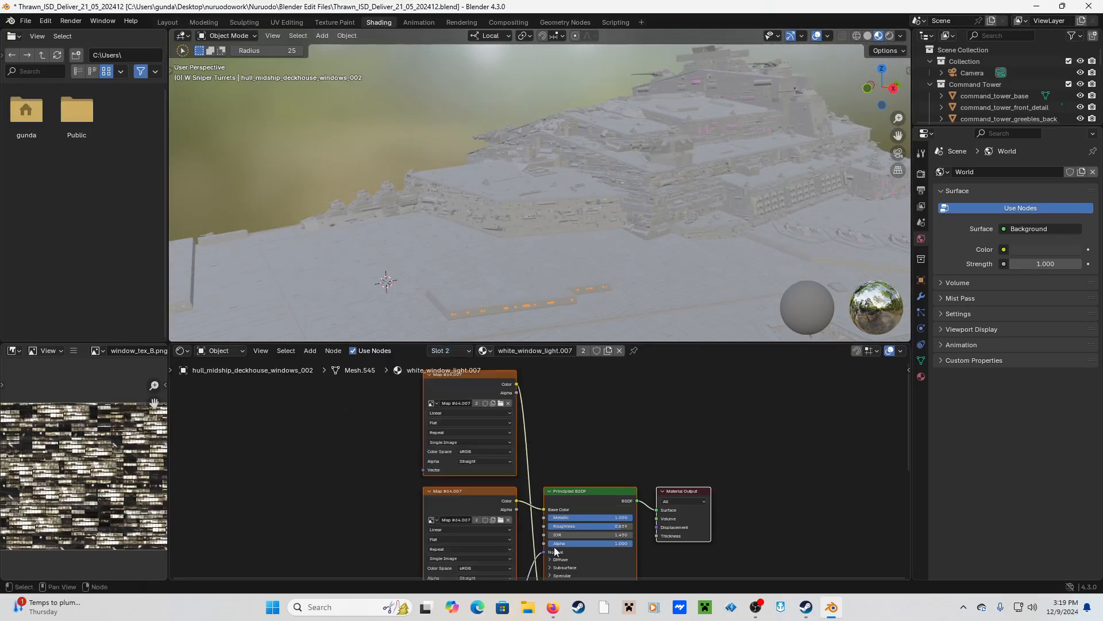
- Load window_tex_Red.png from E:\nuruodowork\Nuruodo\Blender Edit Files\ into the material's upper image texture node
click(500, 405)
click(530, 143)
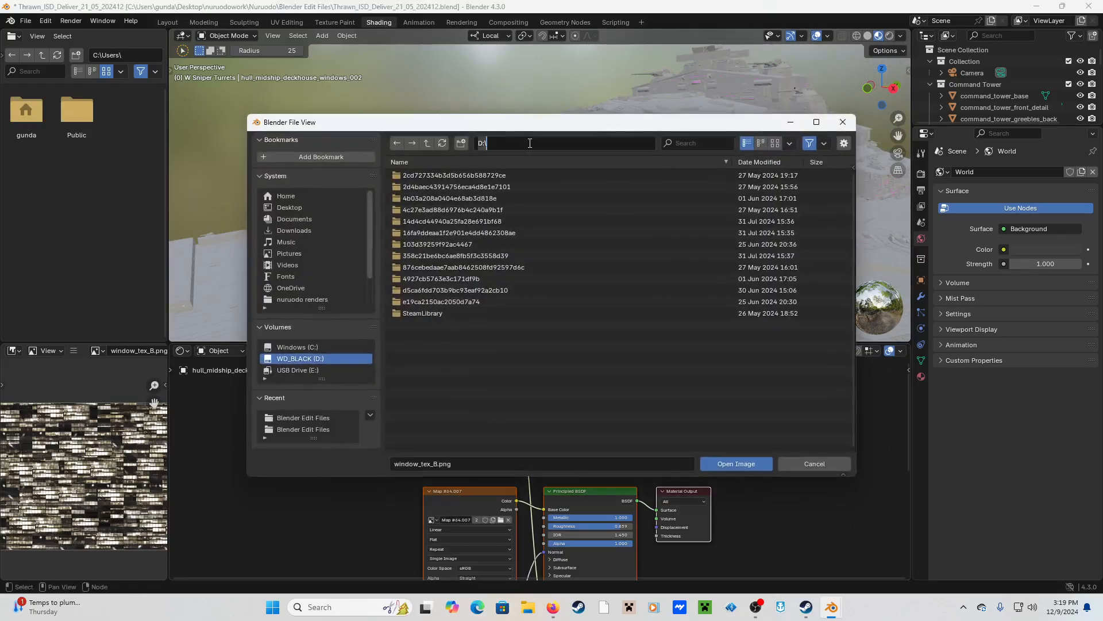
text(E:\nuruodowork\Nuruodo\Blender Edit Files\)
key(Return)
click(471, 293)
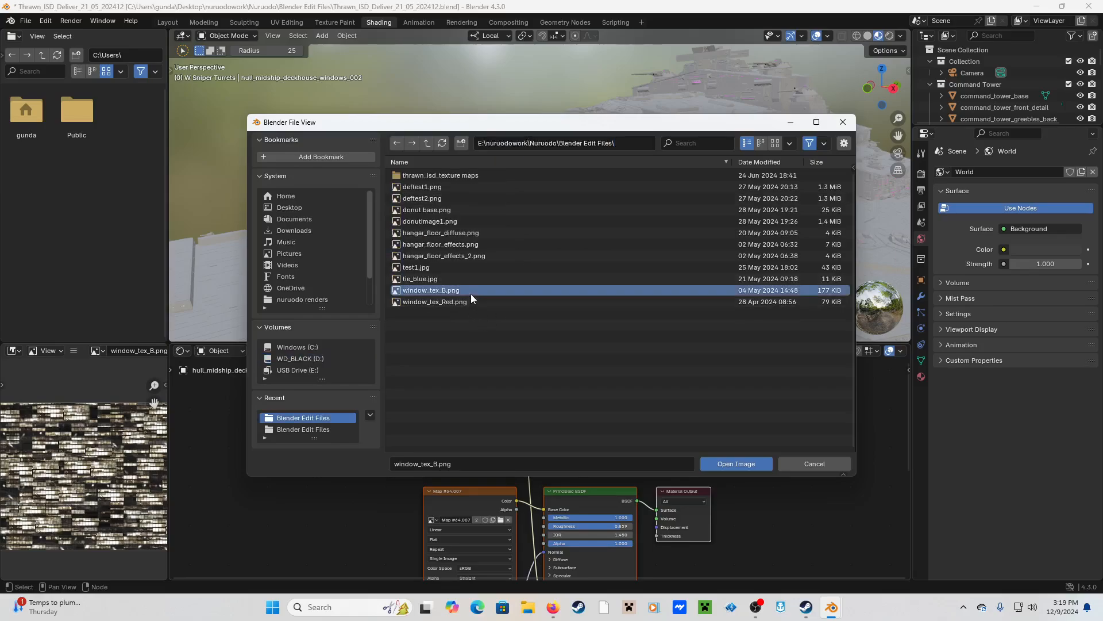
double_click(473, 300)
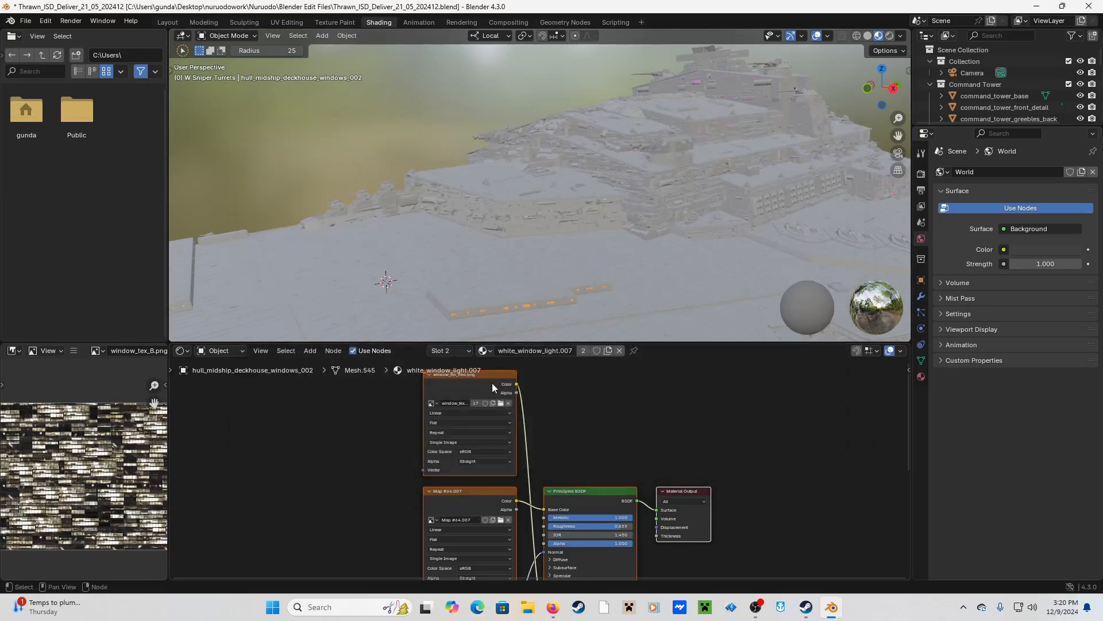
- Replace the upper image texture node's image with window_tex_B.png
click(502, 405)
click(484, 292)
double_click(484, 292)
- Load window_tex_Red.png from E:\nuruodowork\Nuruodo\Blender Edit Files\ into the lower image texture node feeding the base color
click(501, 519)
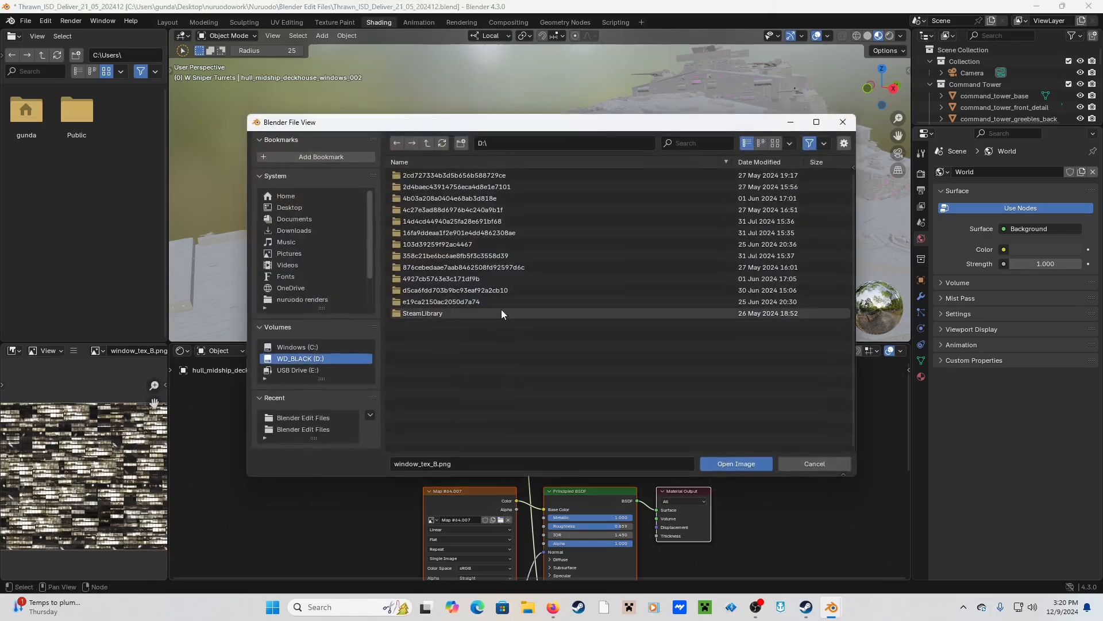
click(557, 143)
text(E:\nuruodowork\Nuruodo\Blender Edit Files\)
key(Return)
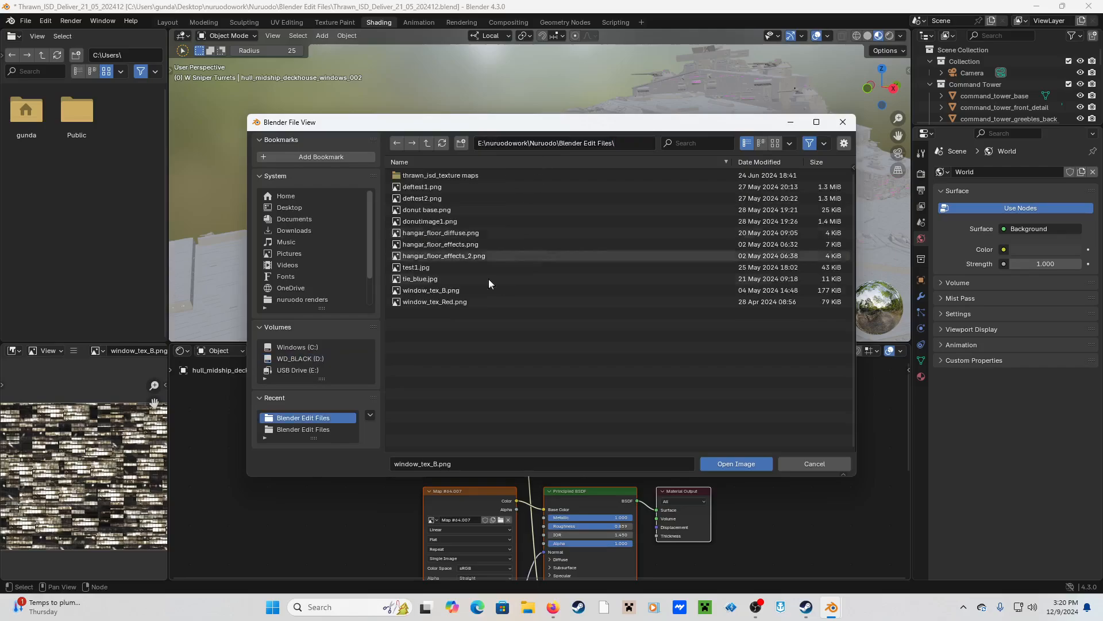
click(471, 301)
double_click(472, 301)
- Switch the deckhouse windows to the red_window_light.006 material and load window_tex_Red.png from the Blender Edit Files folder into its upper image texture node
click(457, 351)
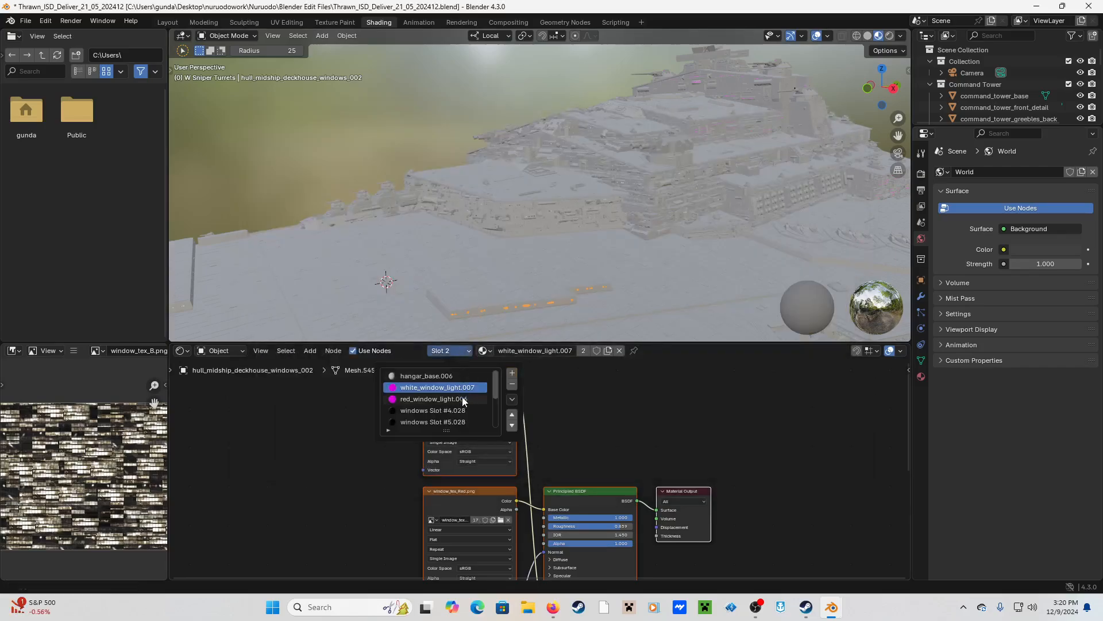
click(457, 399)
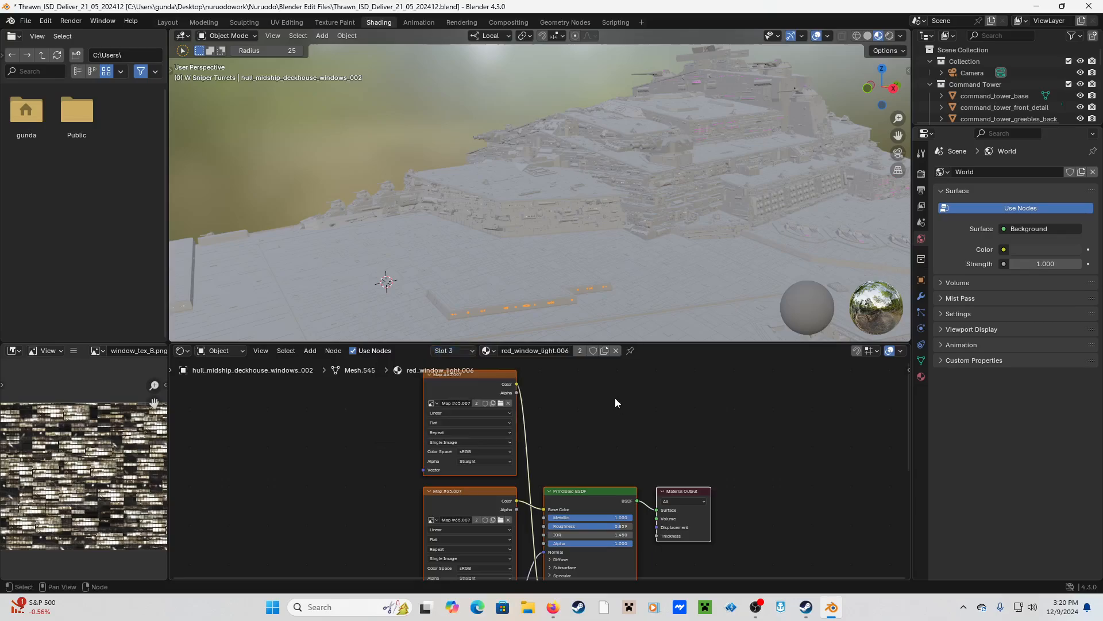
click(501, 403)
click(505, 142)
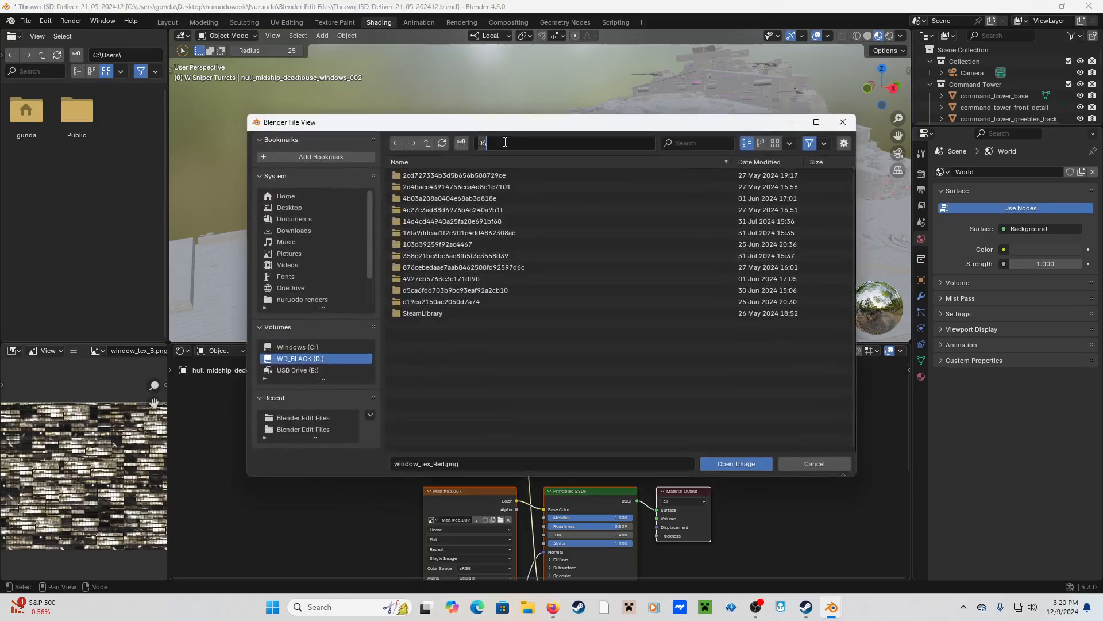
text(C:\Users\gunda\Desktop\nuruodowork\Nuruodo\Blender Edit Files)
key(Return)
double_click(468, 301)
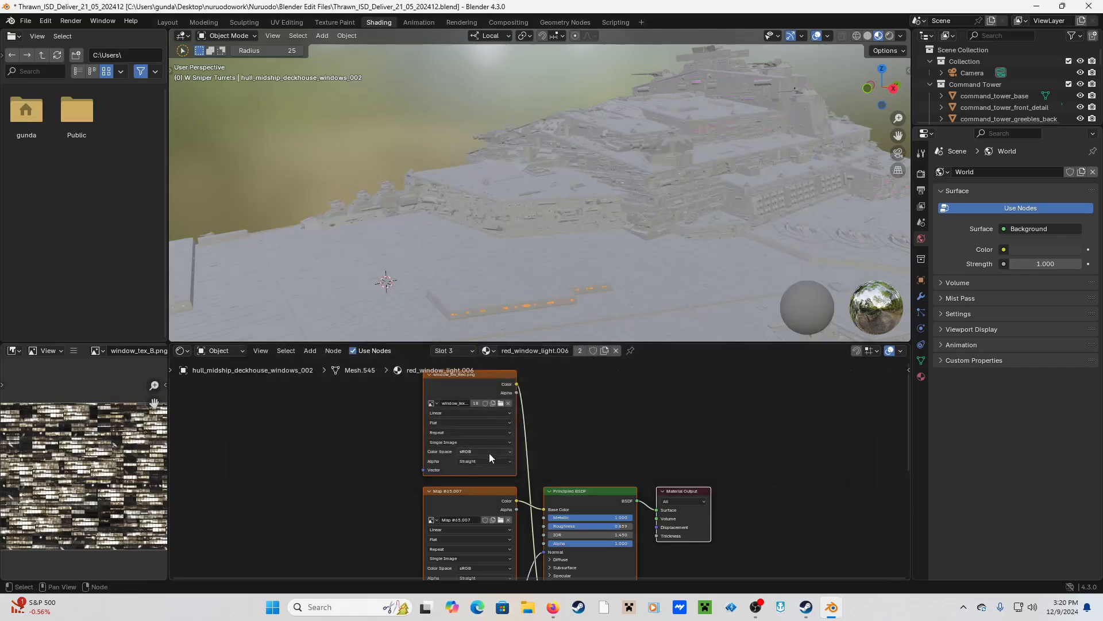
- Load window_tex_Red.png from E:\nuruodowork\Nuruodo\Blender Edit Files\ into red_window_light.006's lower image texture node feeding the base color
click(500, 519)
click(514, 144)
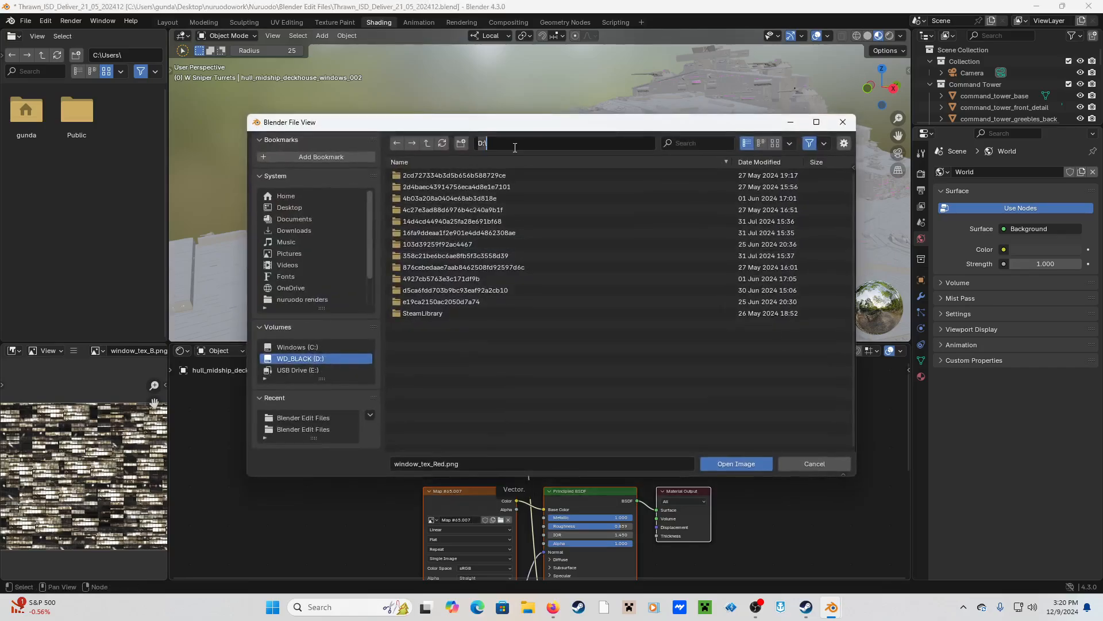
text(E:\nuruodowork\Nuruodo\Blender Edit Files\)
key(Return)
double_click(475, 302)
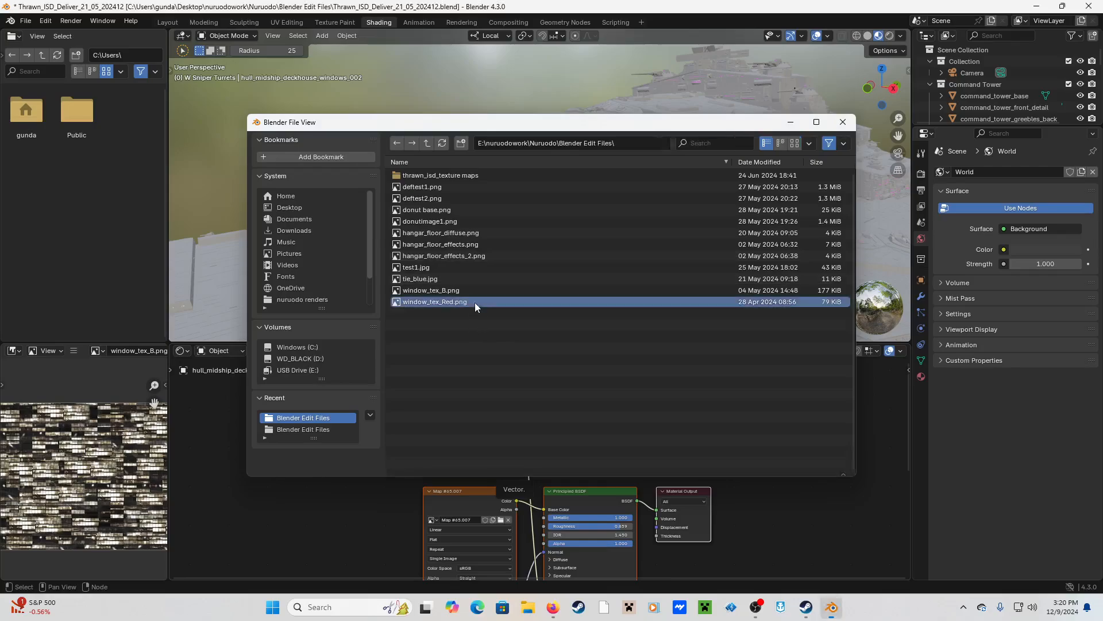
- Return to the Layout workspace, look over the ship's superstructure windows, and save the blend file
scroll(459, 265, up, 1)
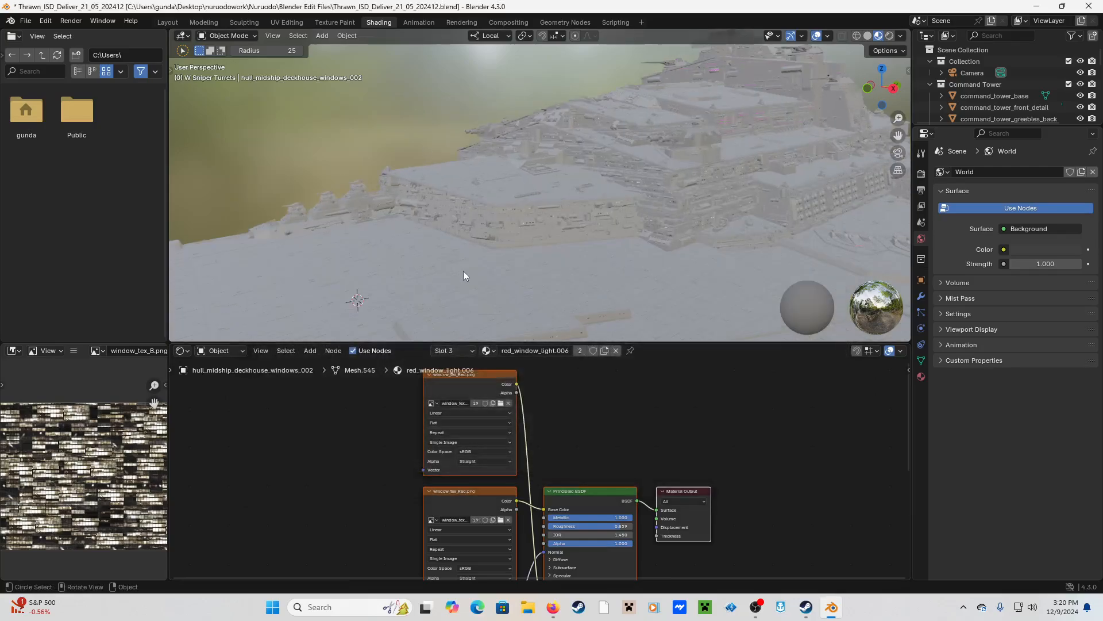
mouse_move(464, 271)
middle_down()
mouse_move(464, 258)
mouse_move(463, 280)
middle_up()
click(172, 22)
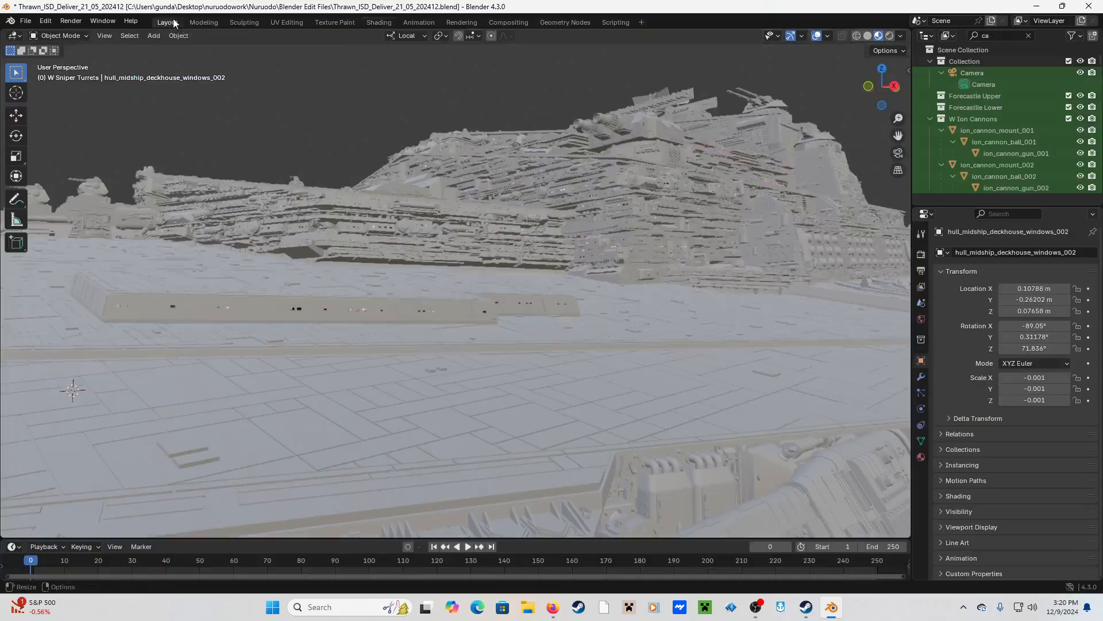
middle_drag(458, 202, 451, 202)
middle_drag(439, 217, 438, 233)
key(ctrl+s)
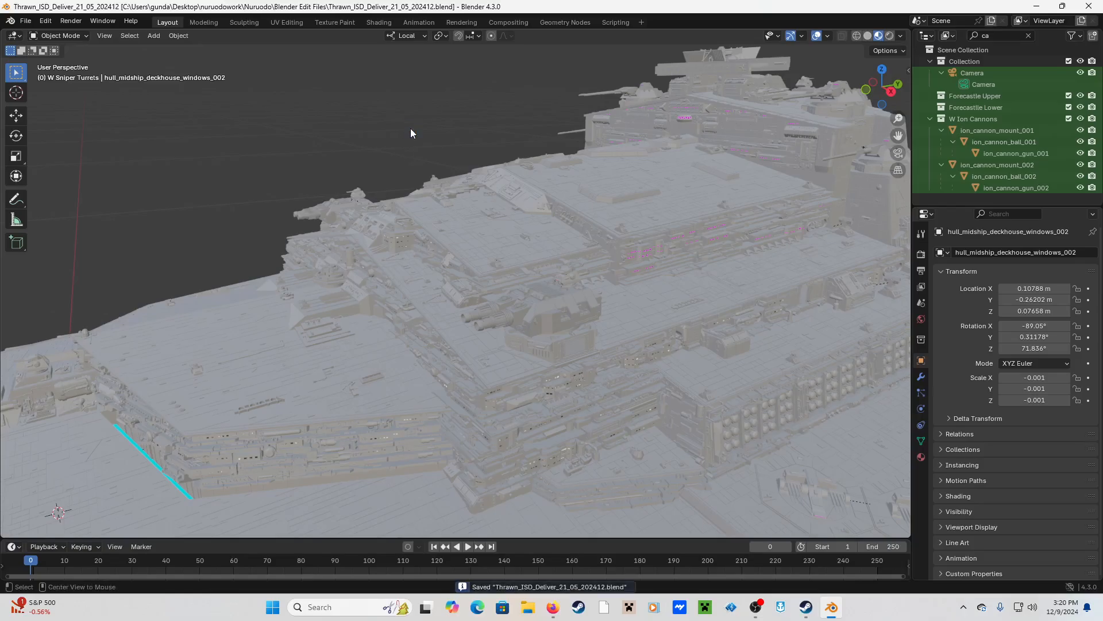
key(alt+Tab)
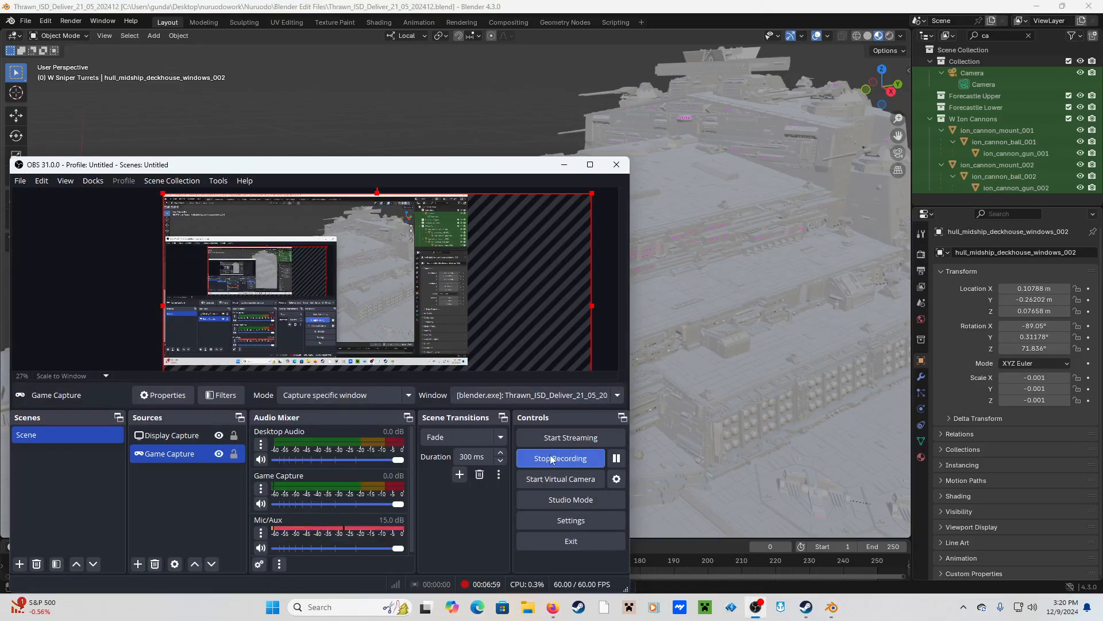